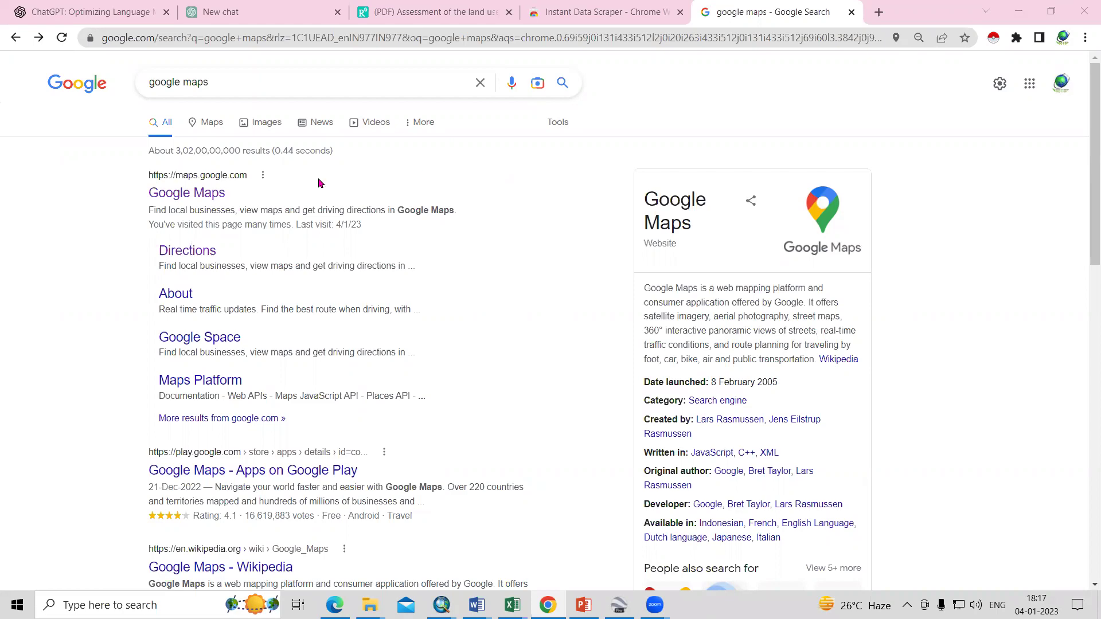
Open the Google Maps result to land on a map of Uppal, Hyderabad
left_click(202, 197)
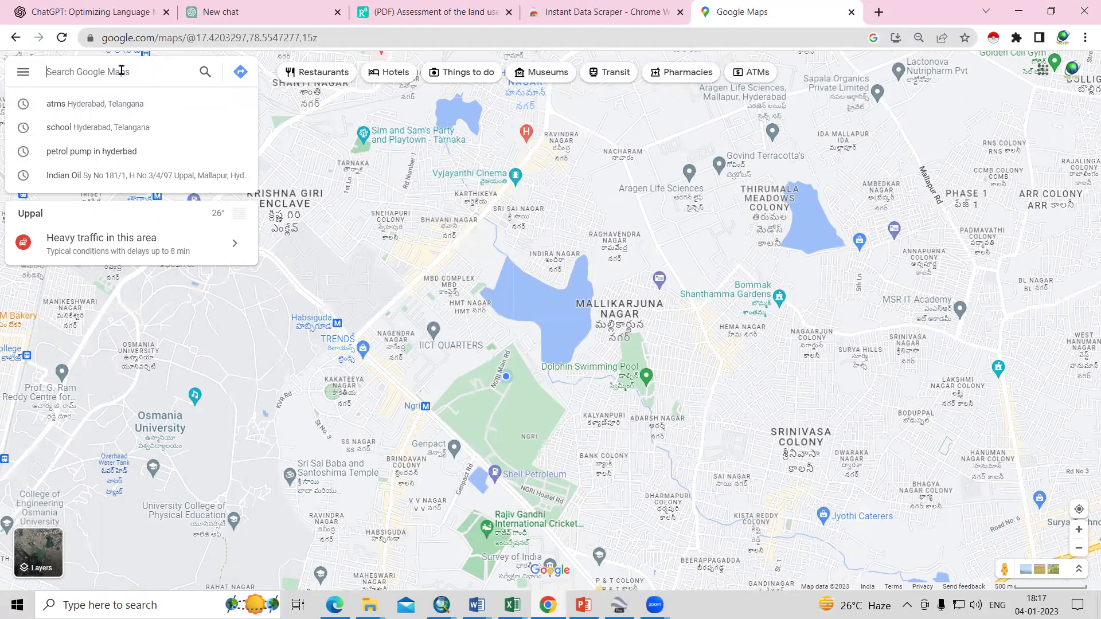
Search Maps for 'atms in Hyderabad, Telangana', browse the results, then visit the Instant Data Scraper store page
type("atms")
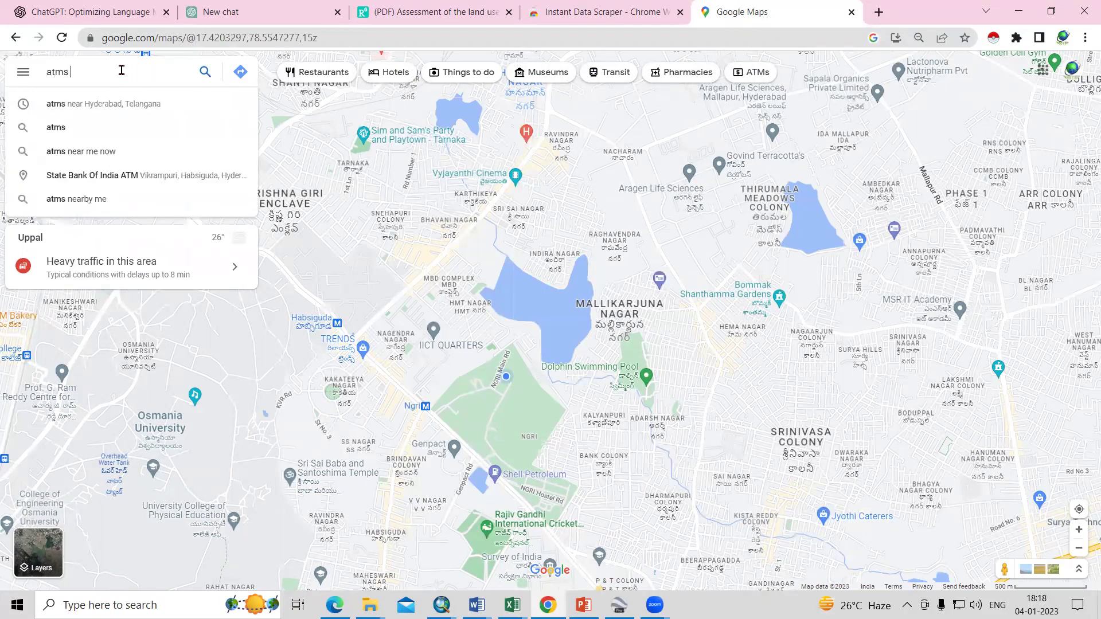
type(" in hyderabad")
left_click(138, 106)
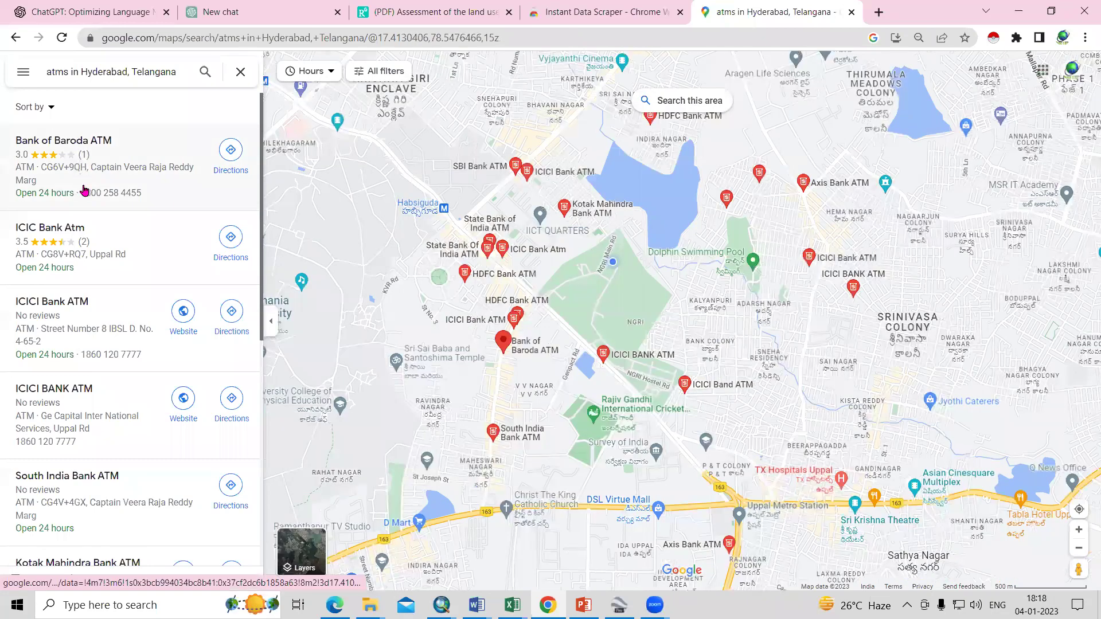
scroll(64, 312, "down", 1)
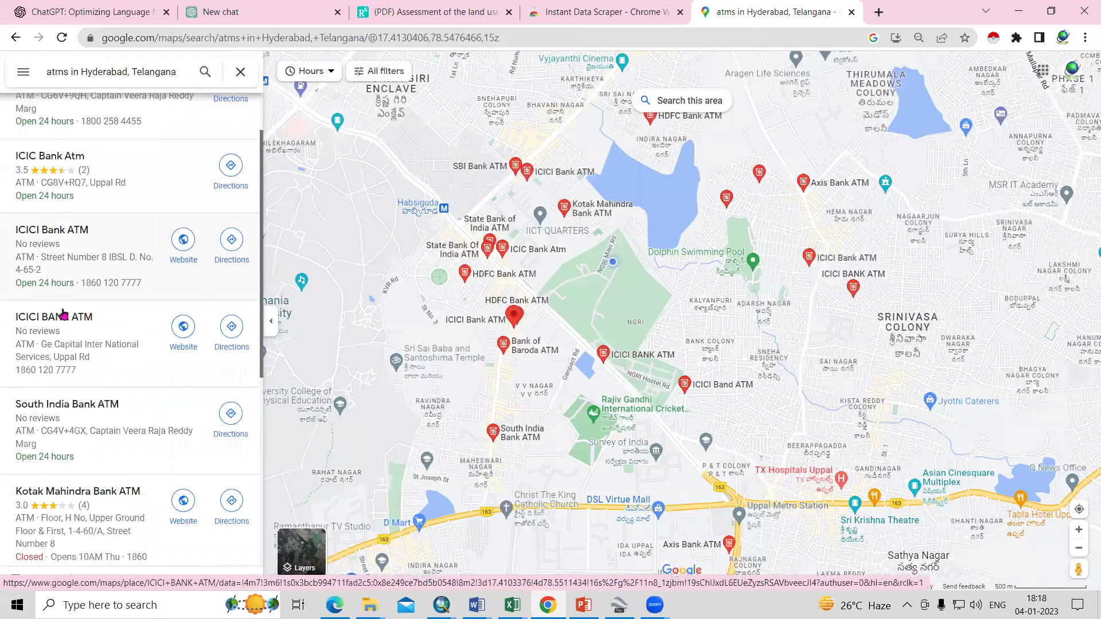
scroll(75, 287, "down", 4)
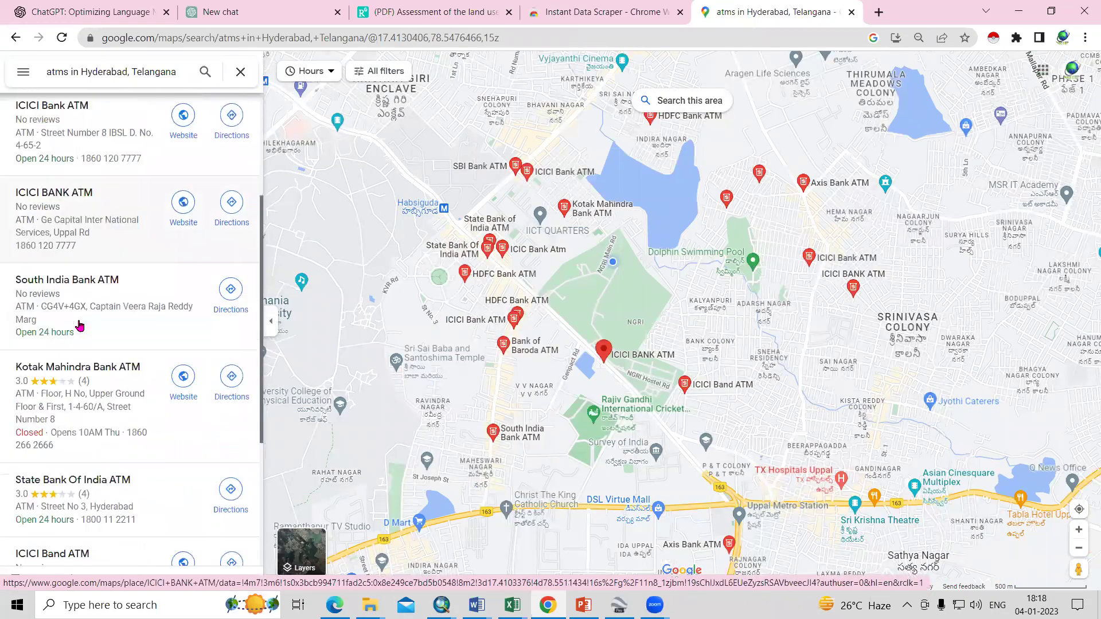
scroll(92, 379, "down", 1)
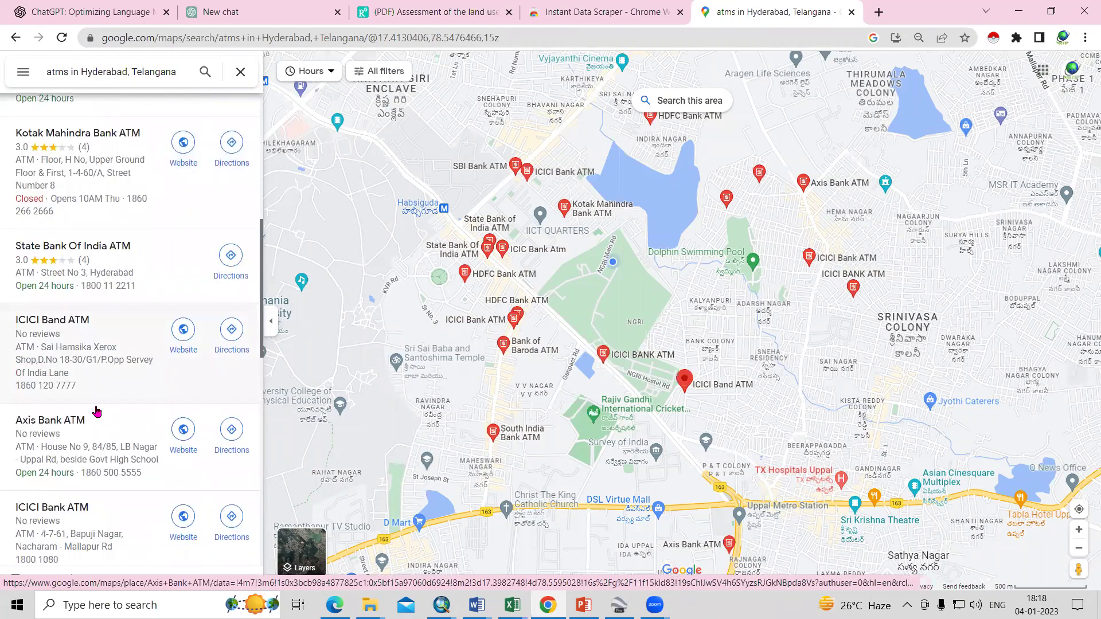
scroll(96, 410, "down", 4)
scroll(95, 408, "up", 20)
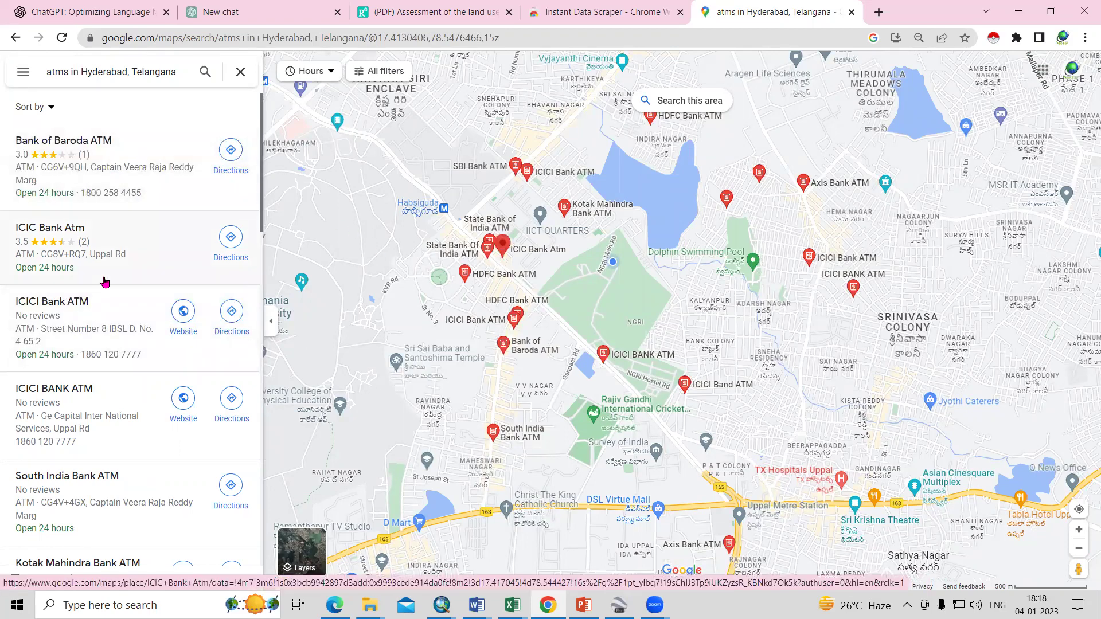
left_click(522, 21)
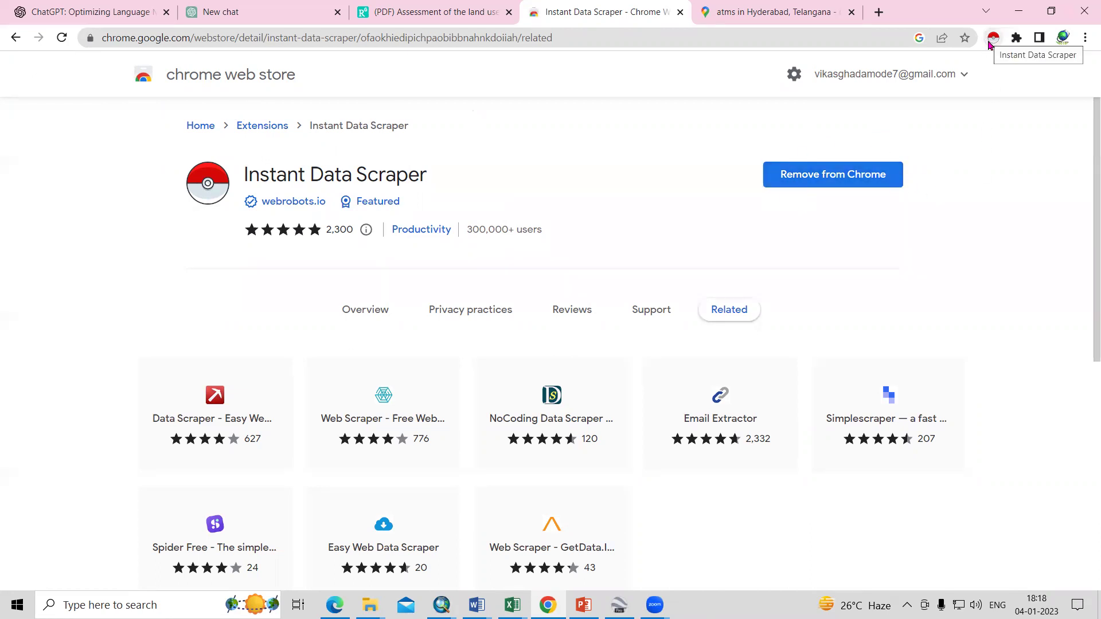
left_click(774, 18)
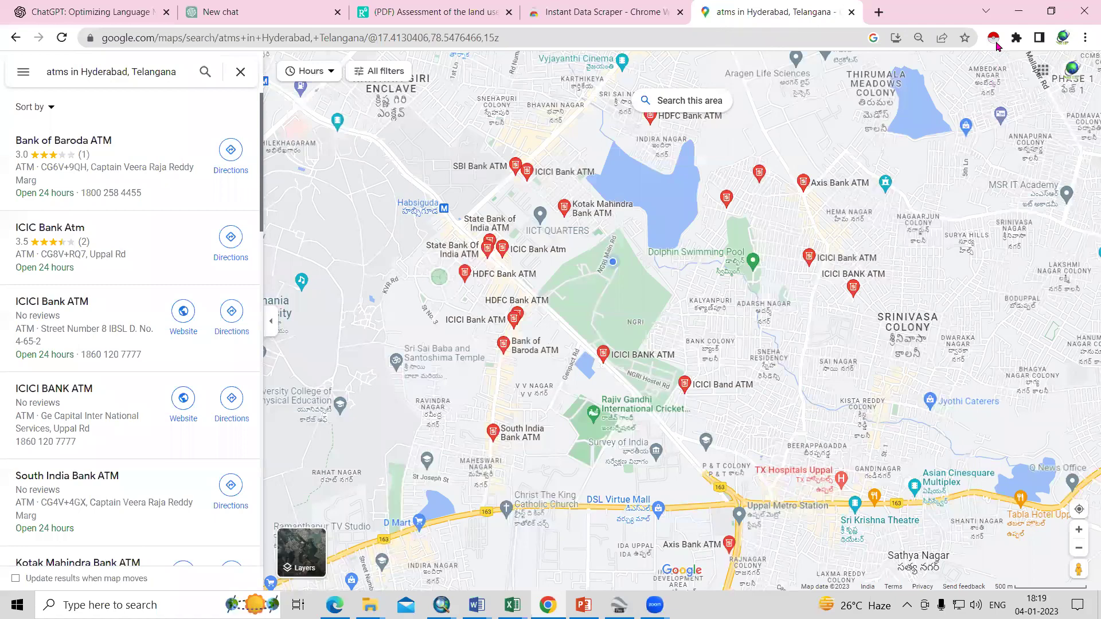
Run Instant Data Scraper on the Maps ATM results, move its window aside, and review the 20 rows
left_click(994, 38)
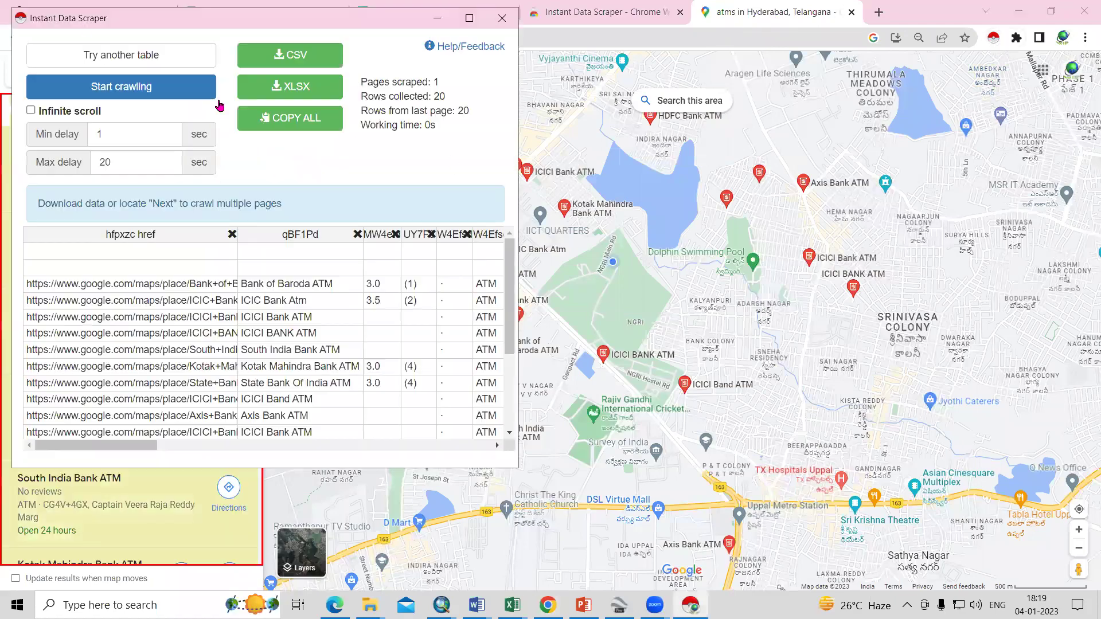
left_click_drag(121, 29, 607, 62)
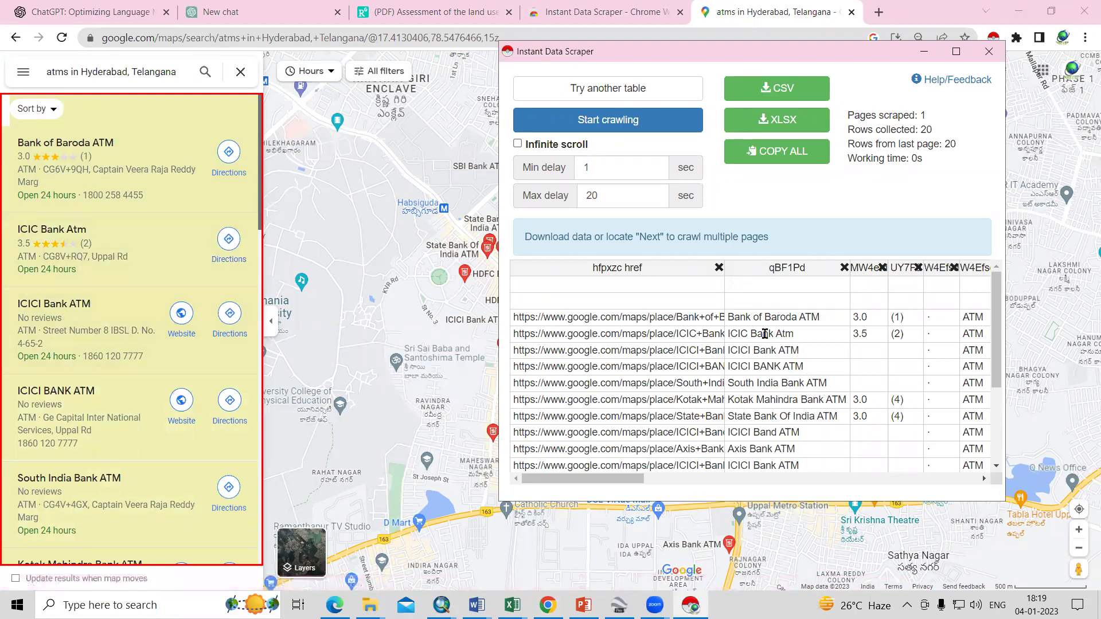
scroll(764, 364, "down", 3)
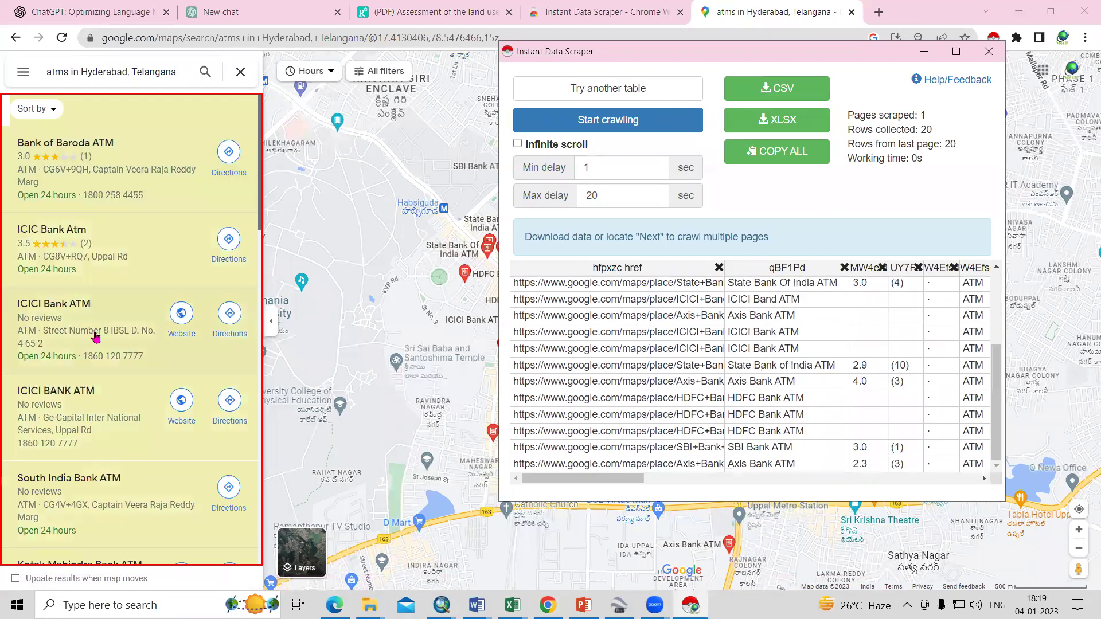
scroll(122, 340, "down", 6)
scroll(122, 341, "down", 10)
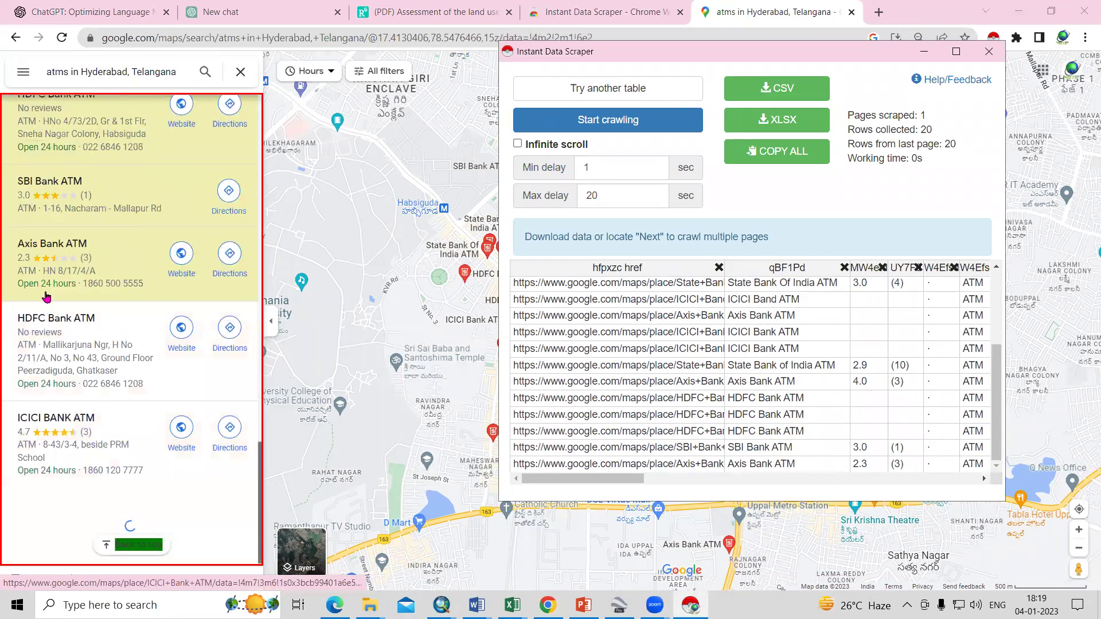
scroll(114, 325, "down", 3)
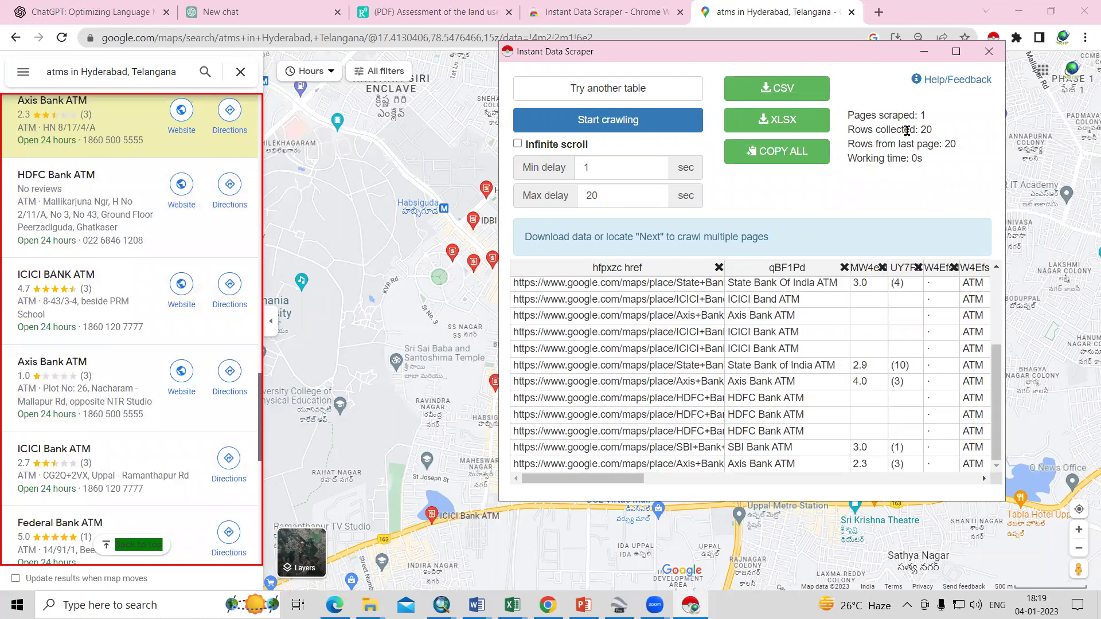
Start crawling further pages of ATM results while scrolling the Maps list
left_click(590, 125)
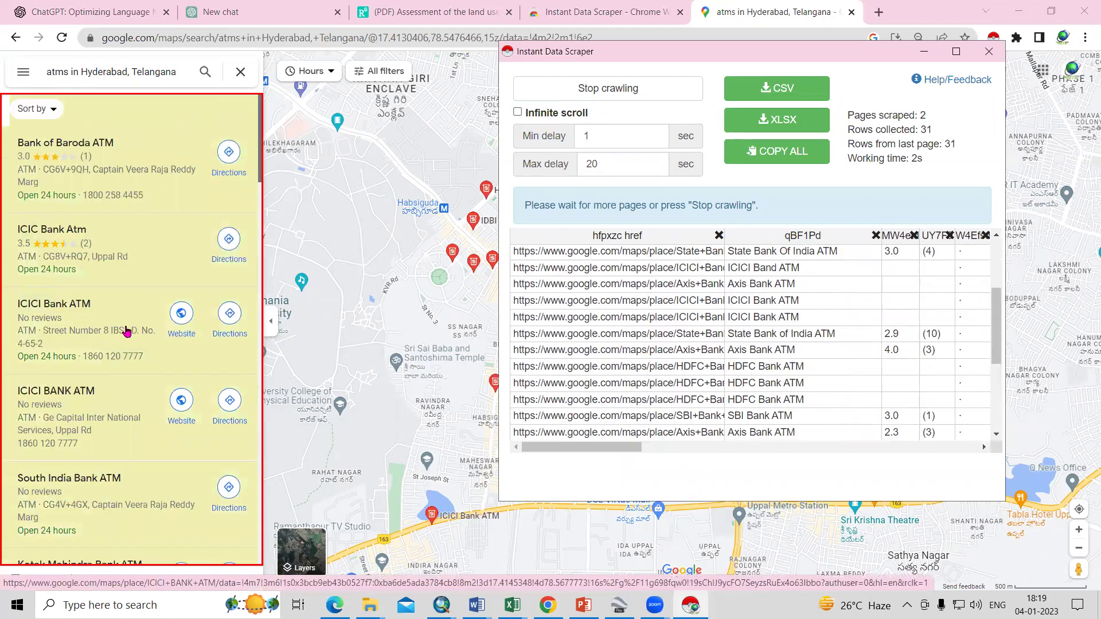
scroll(127, 331, "down", 10)
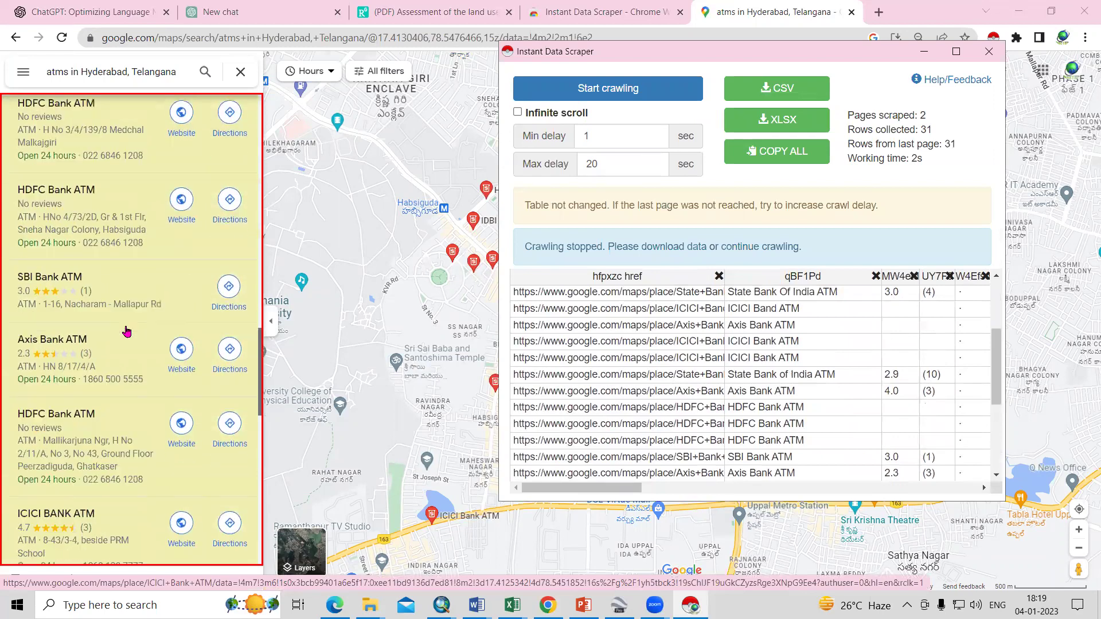
scroll(127, 331, "down", 2)
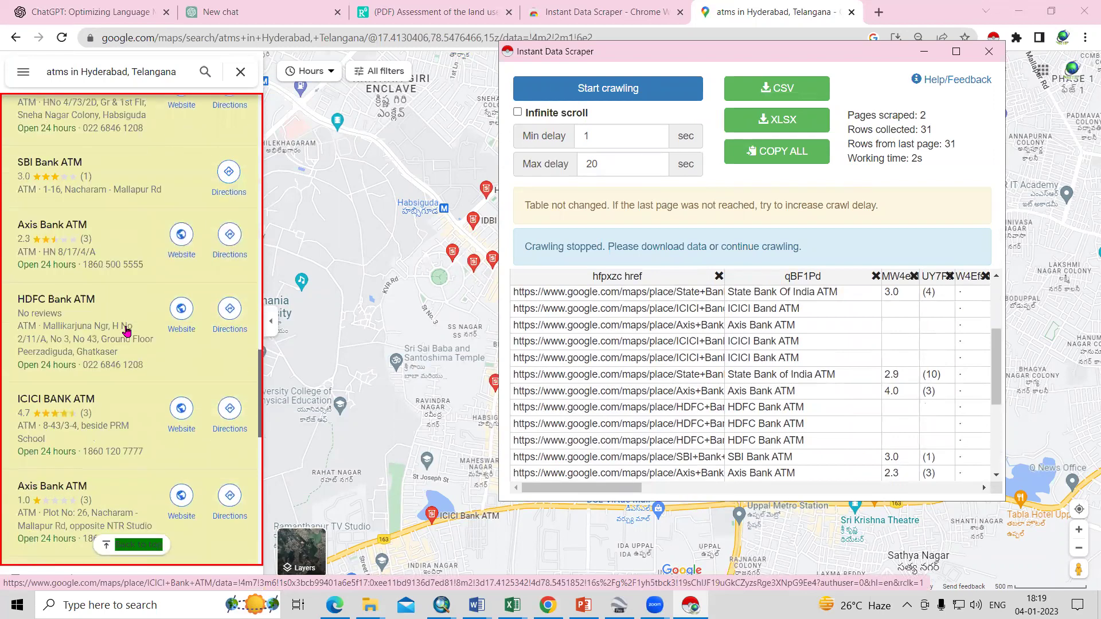
scroll(127, 331, "down", 15)
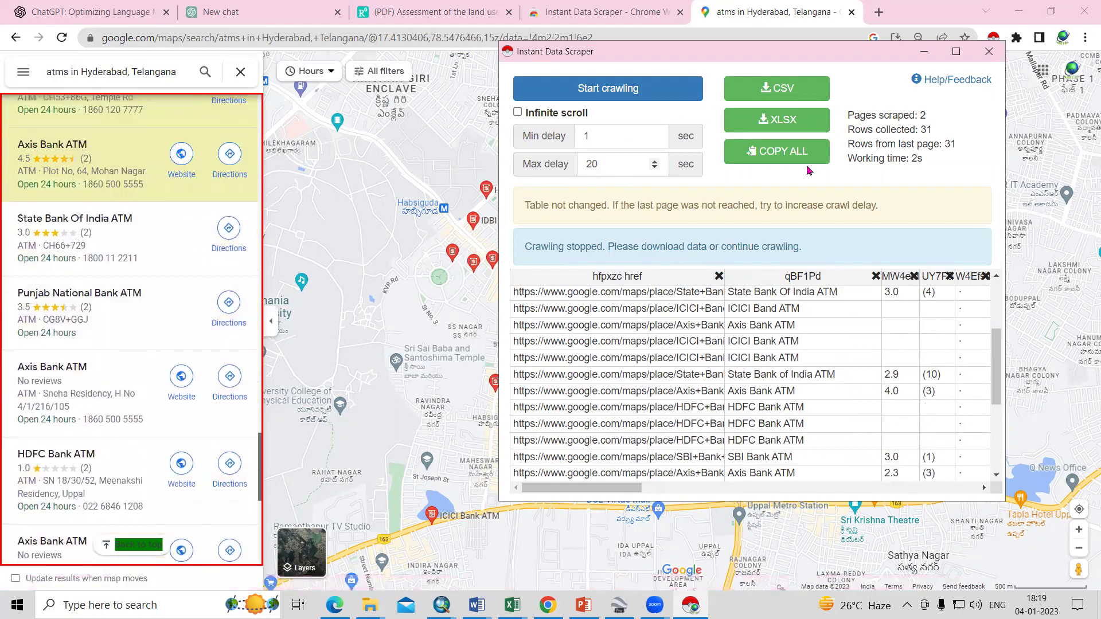
scroll(160, 258, "down", 3)
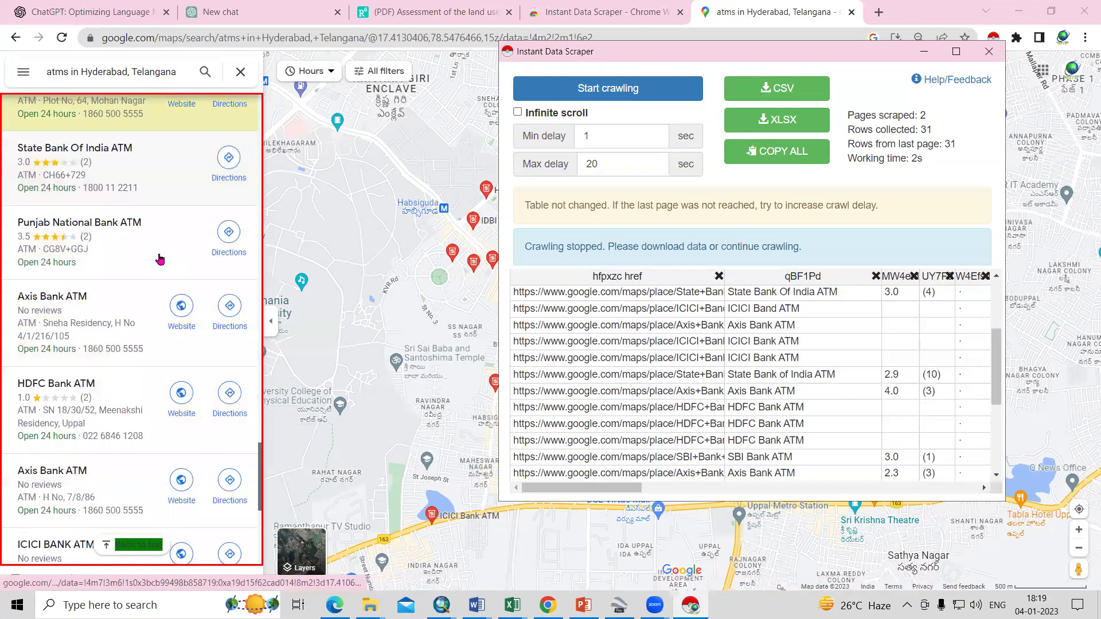
Resume crawling until 40 ATM rows are collected, then copy the whole table
left_click(630, 93)
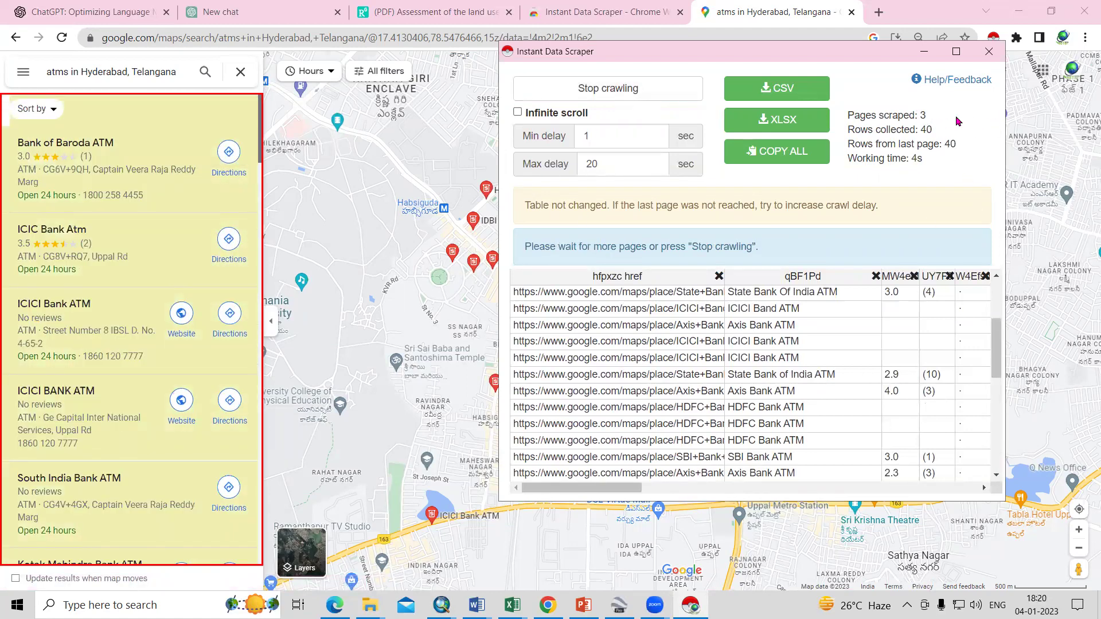
scroll(846, 390, "down", 5)
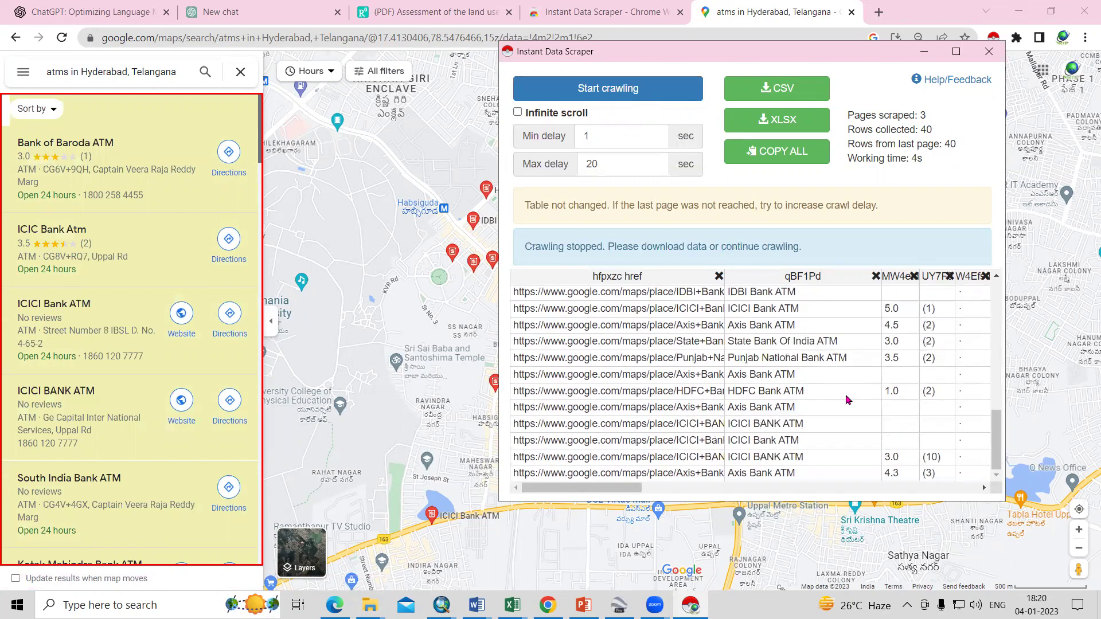
scroll(173, 378, "down", 15)
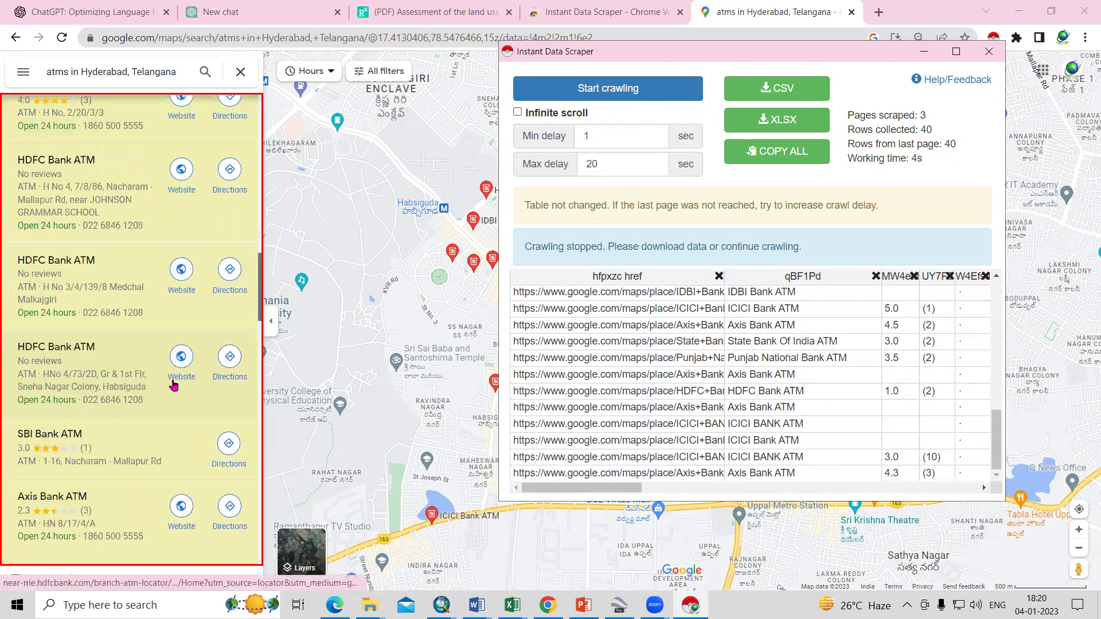
scroll(174, 386, "down", 10)
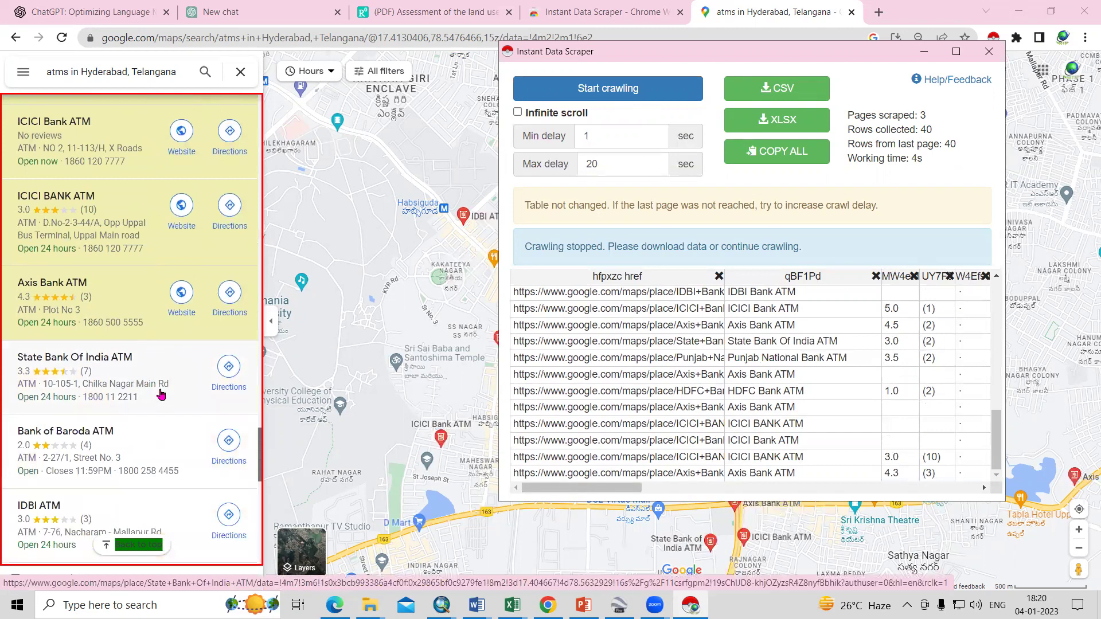
scroll(162, 394, "down", 5)
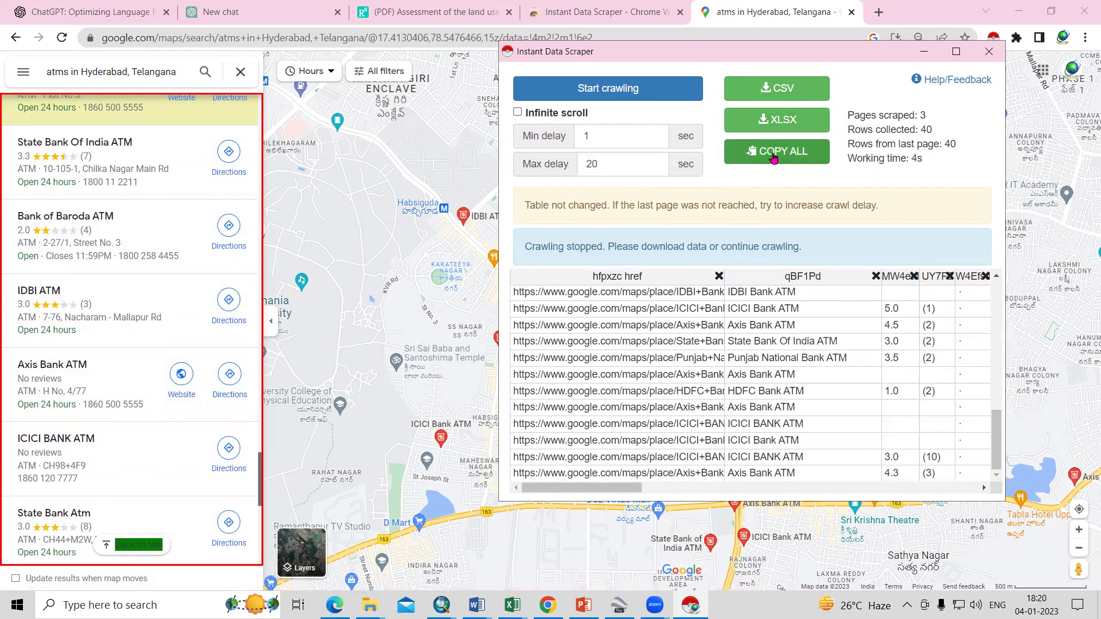
left_click(772, 155)
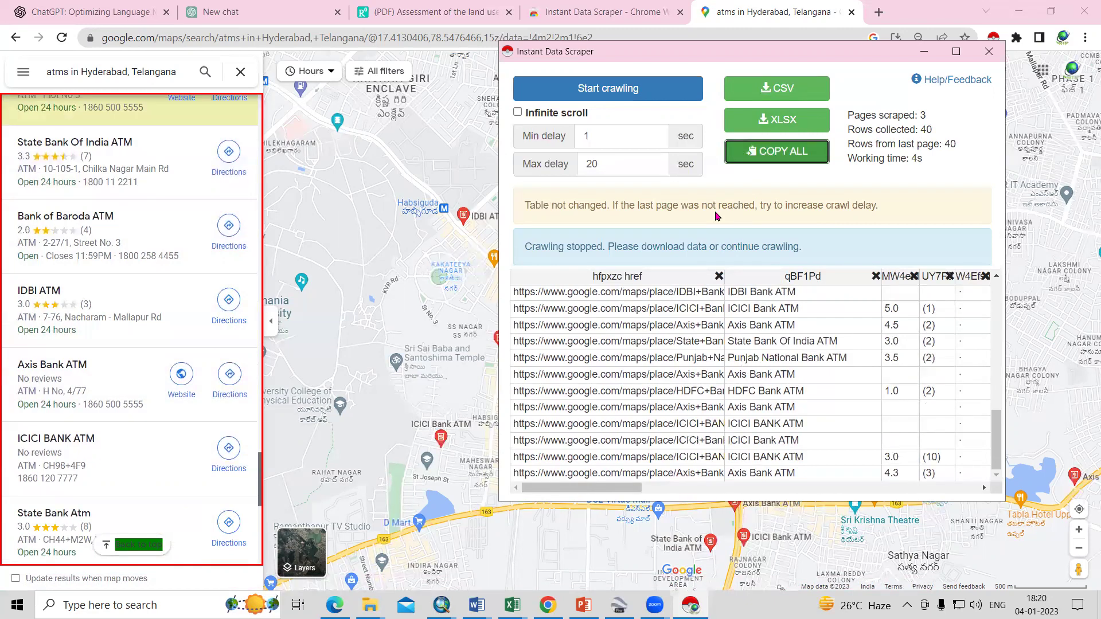
Paste the scraped ATM table into cell A1 of Sheet4 in the Area Calculation workbook
mouse_move(512, 605)
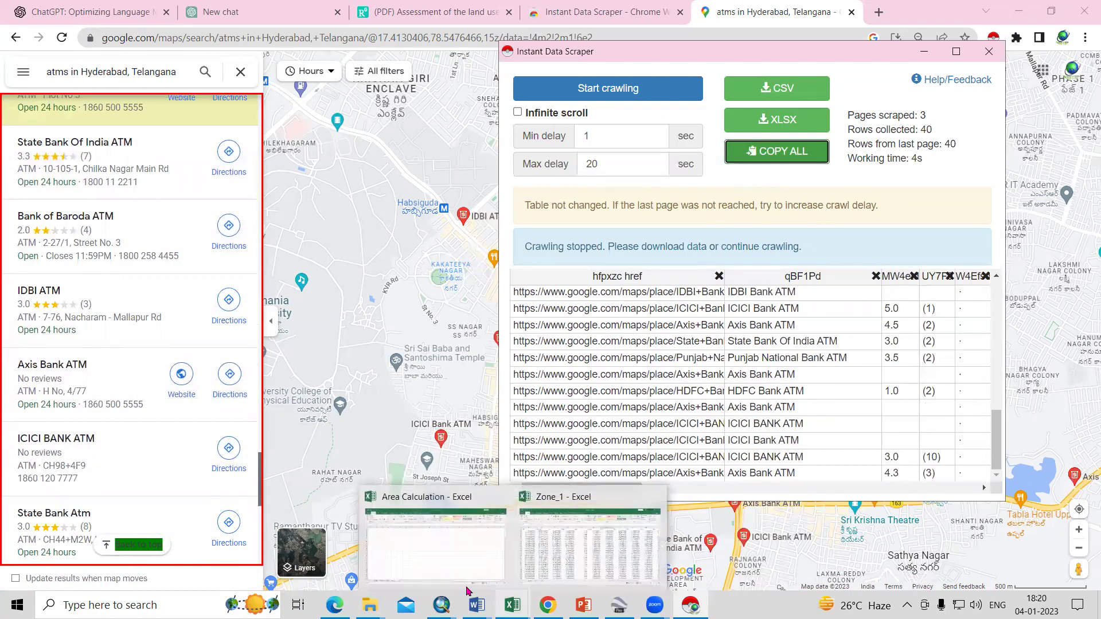
left_click(396, 490)
left_click(238, 312)
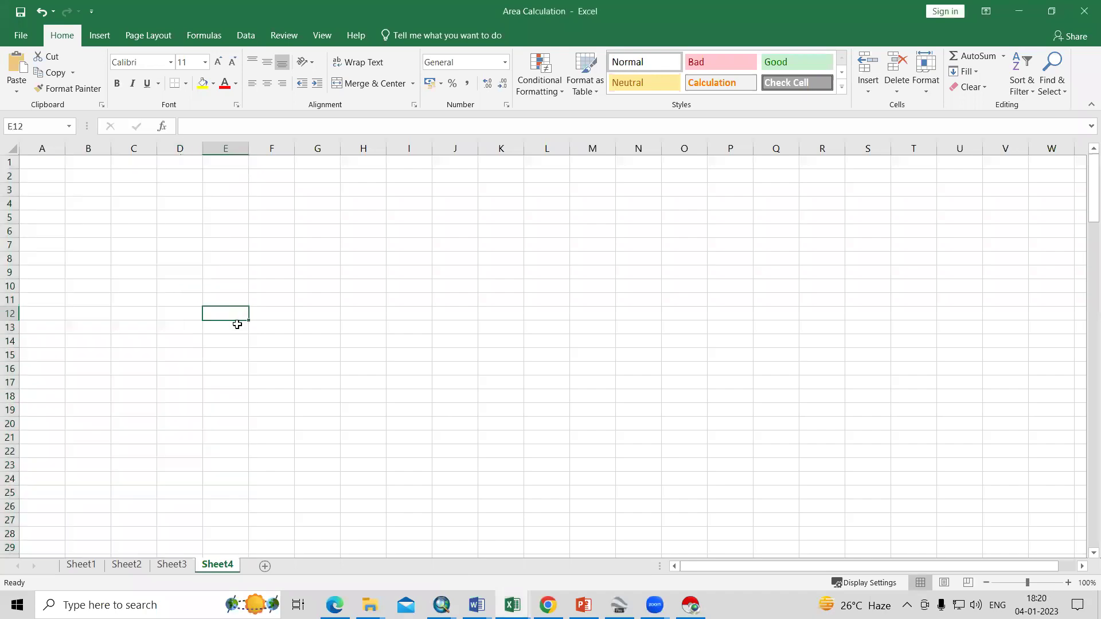
left_click(54, 166)
key("ctrl+v")
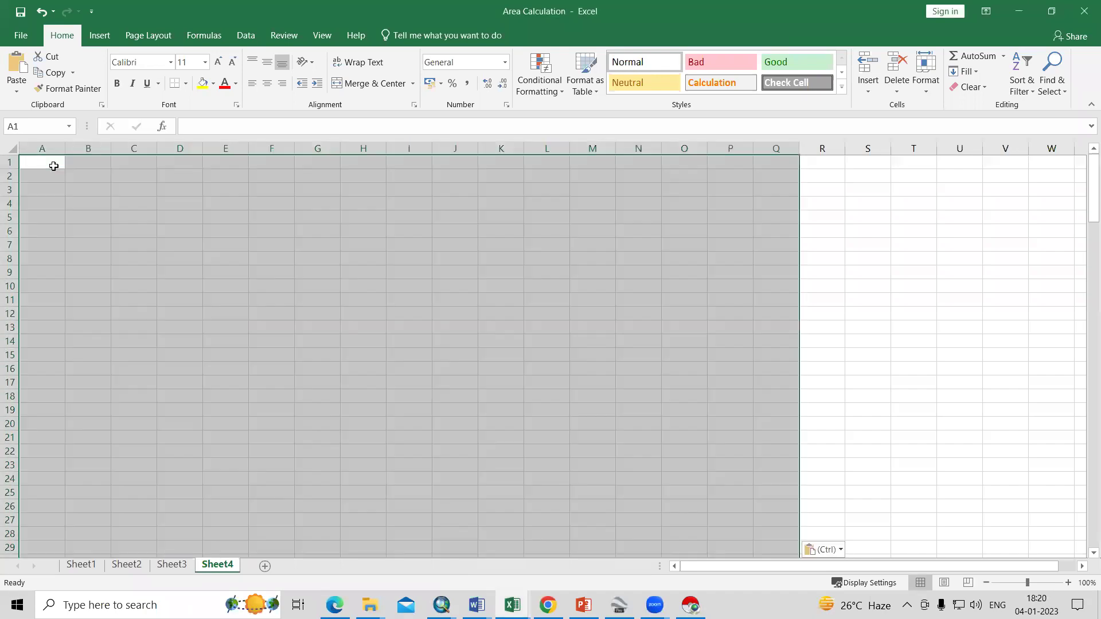
left_click_drag(219, 291, 261, 299)
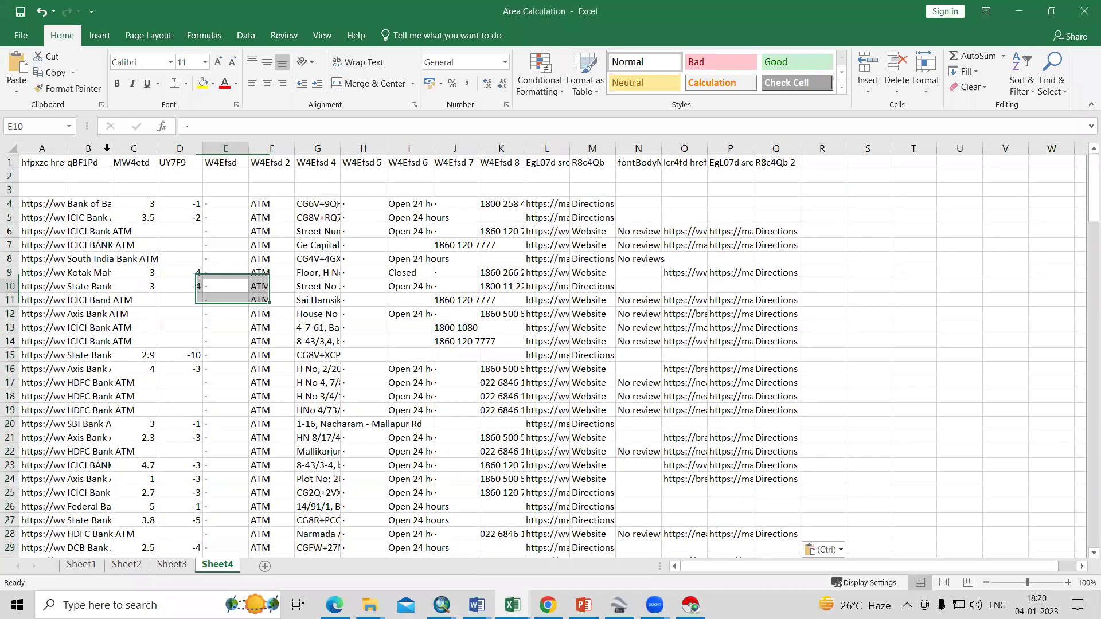
Auto-fit columns B, I, J, K and A to show full bank names, hours, phones and URLs
left_click(106, 148)
double_click(110, 148)
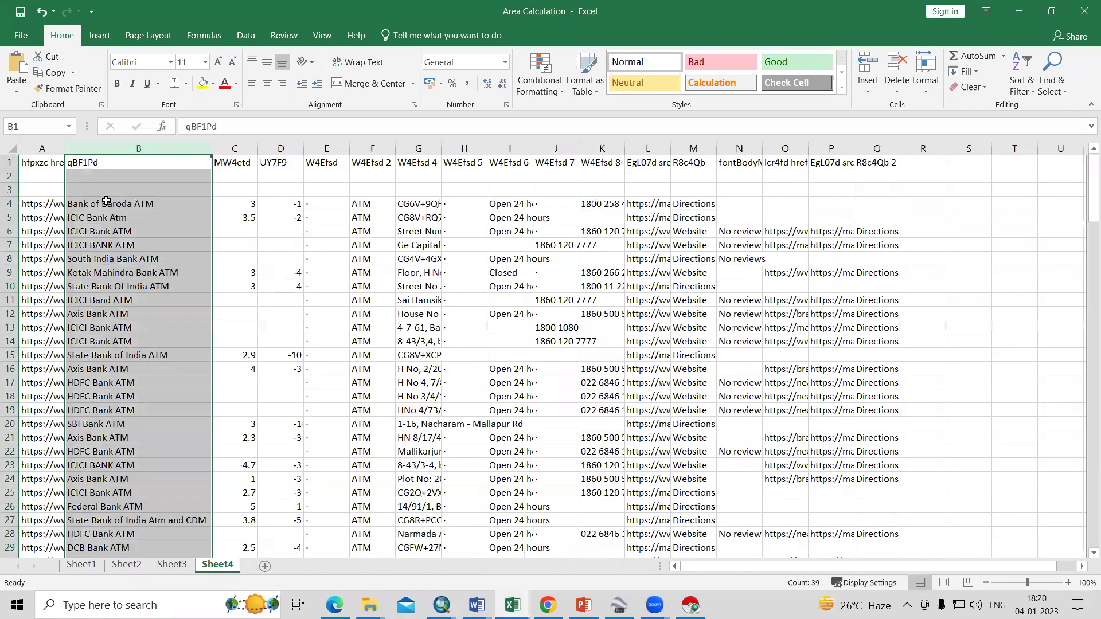
left_click(143, 272)
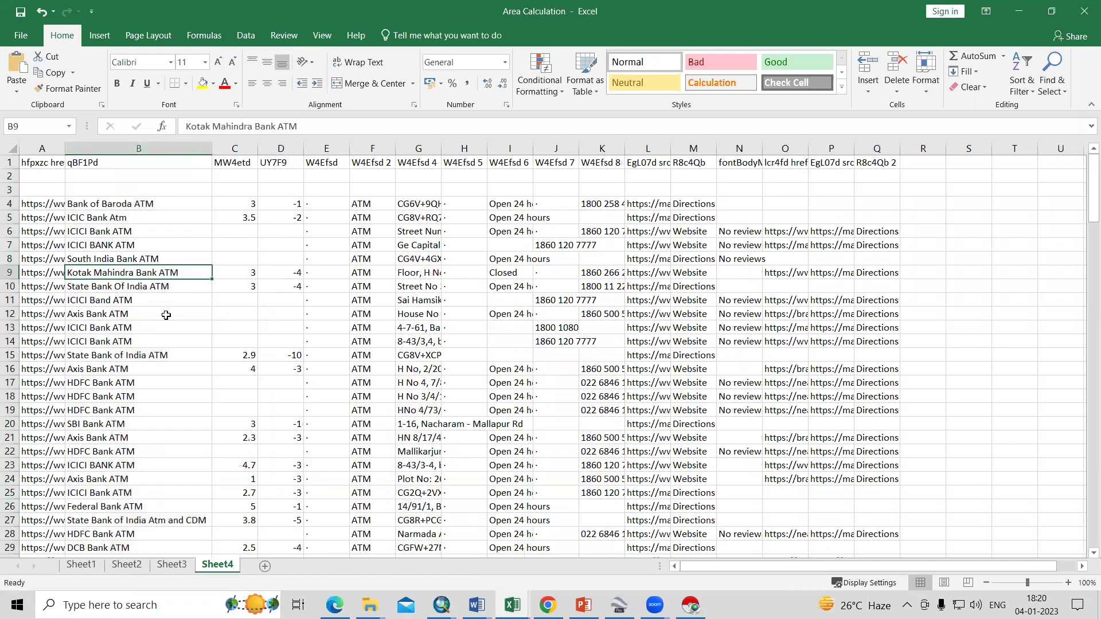
double_click(531, 148)
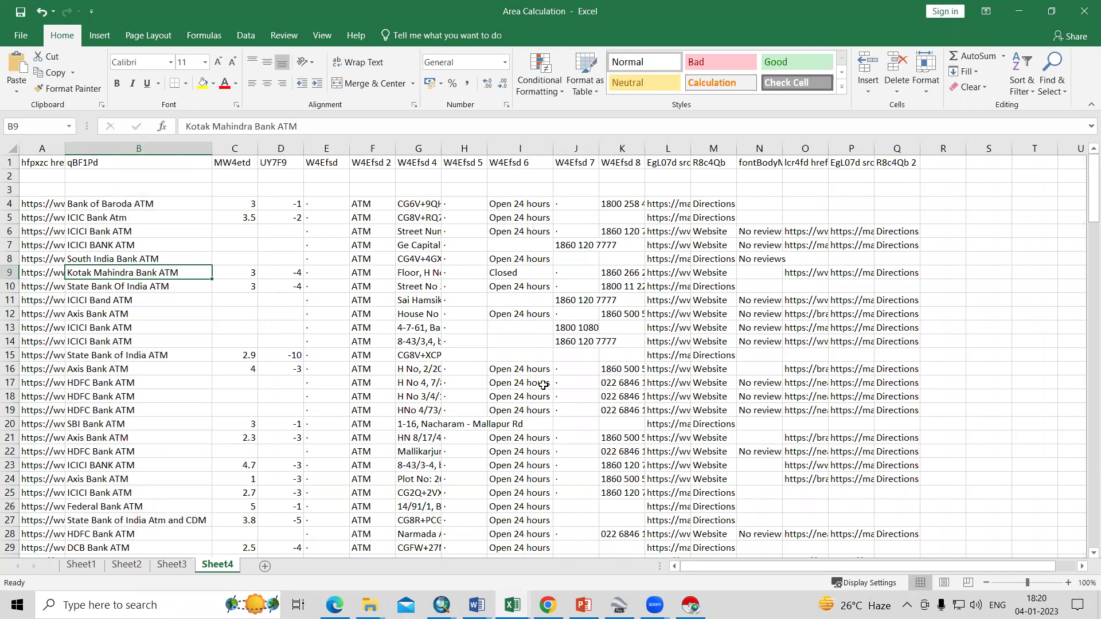
double_click(599, 149)
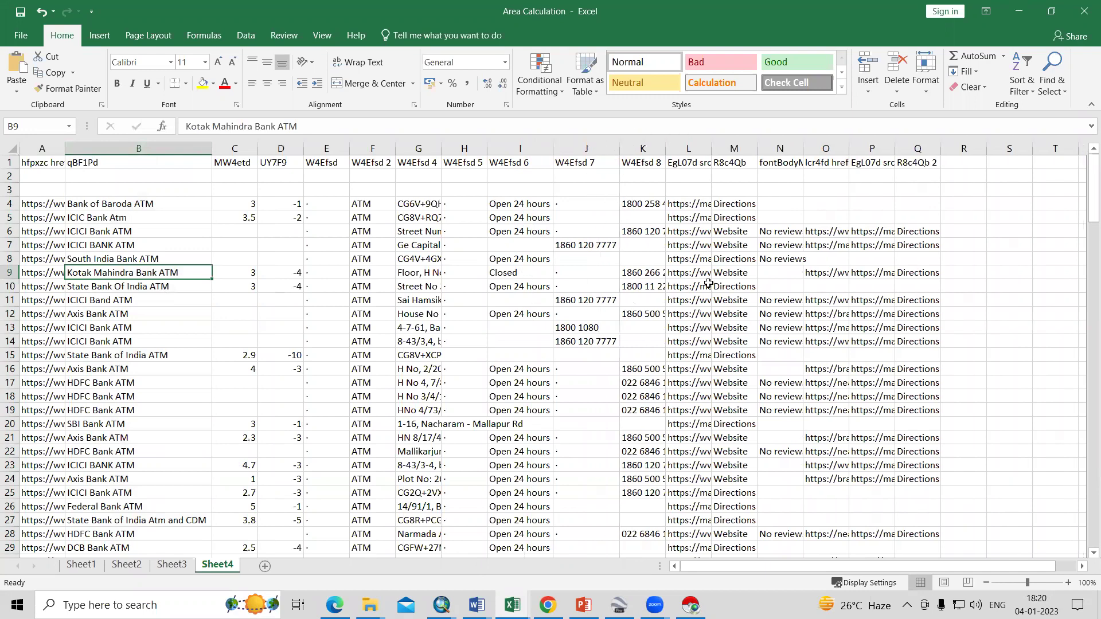
double_click(667, 149)
scroll(86, 258, "down", 4)
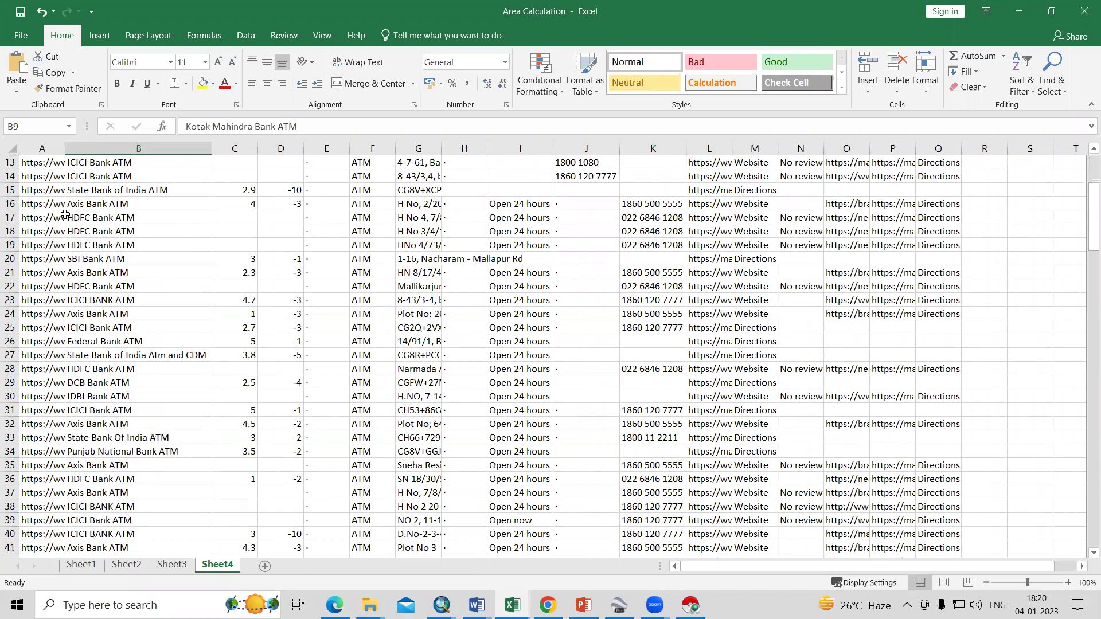
scroll(65, 214, "up", 4)
double_click(65, 148)
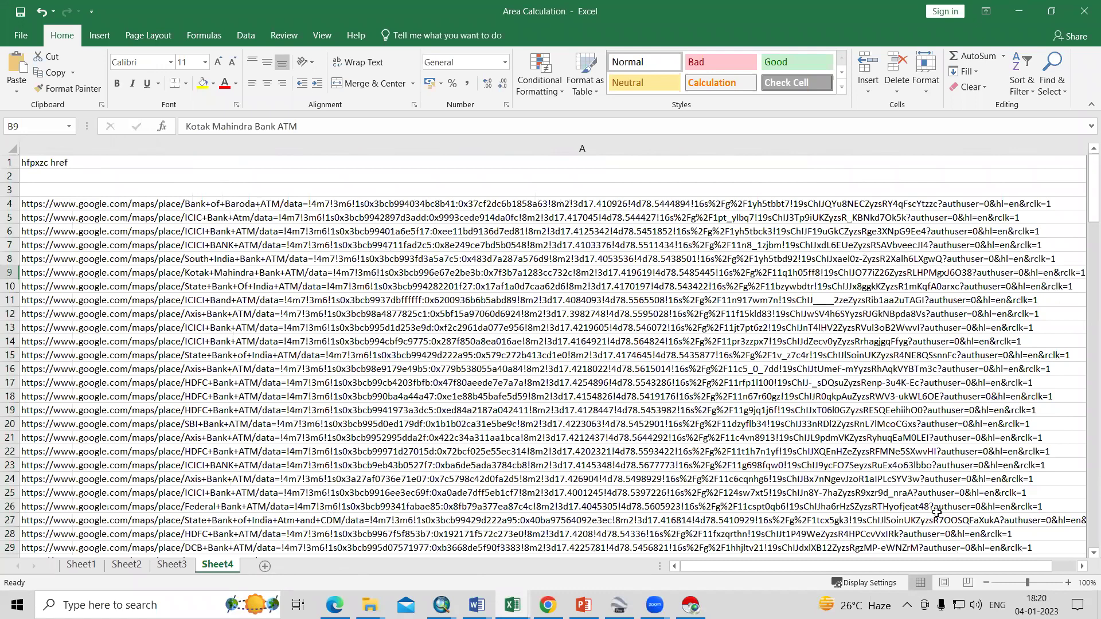
Scroll horizontally across the pasted data, then switch to Google Earth Pro
left_click_drag(826, 569, 846, 569)
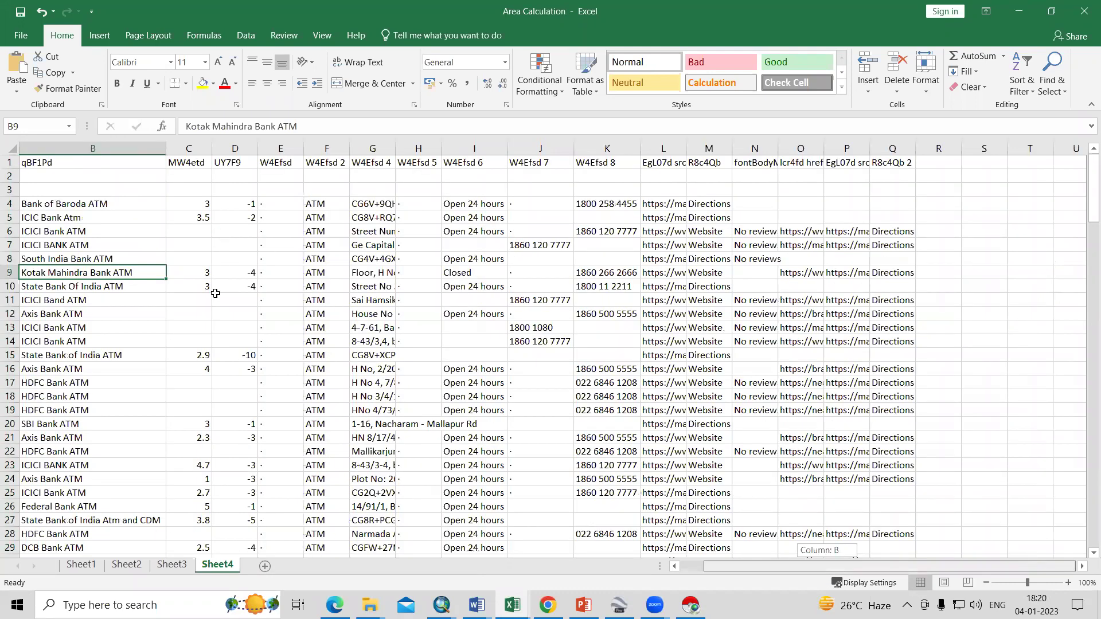
mouse_move(798, 569)
left_mouse_down()
mouse_move(769, 569)
mouse_move(788, 570)
left_mouse_up()
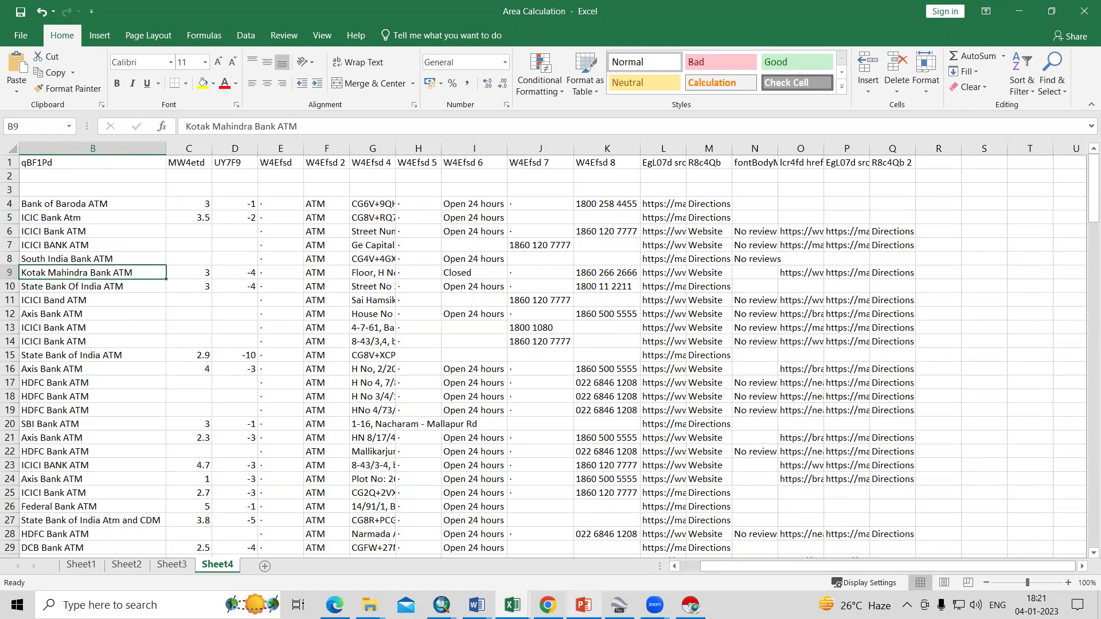
left_click(608, 545)
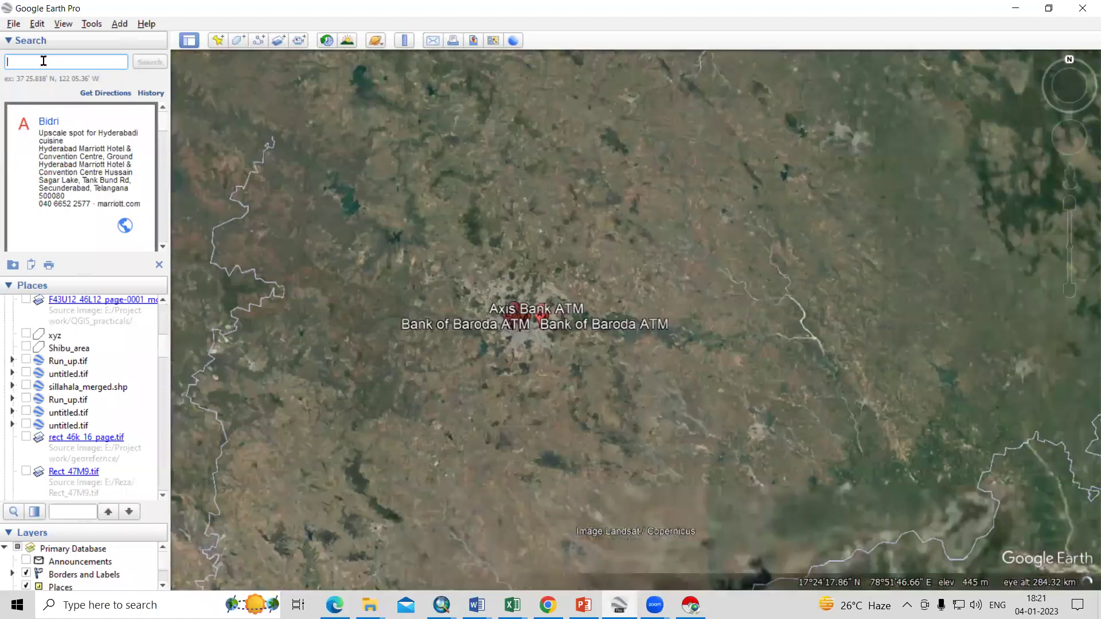
Search Google Earth Pro for 'school in hyderbad' and enlarge the Places list to see the results
type("sc")
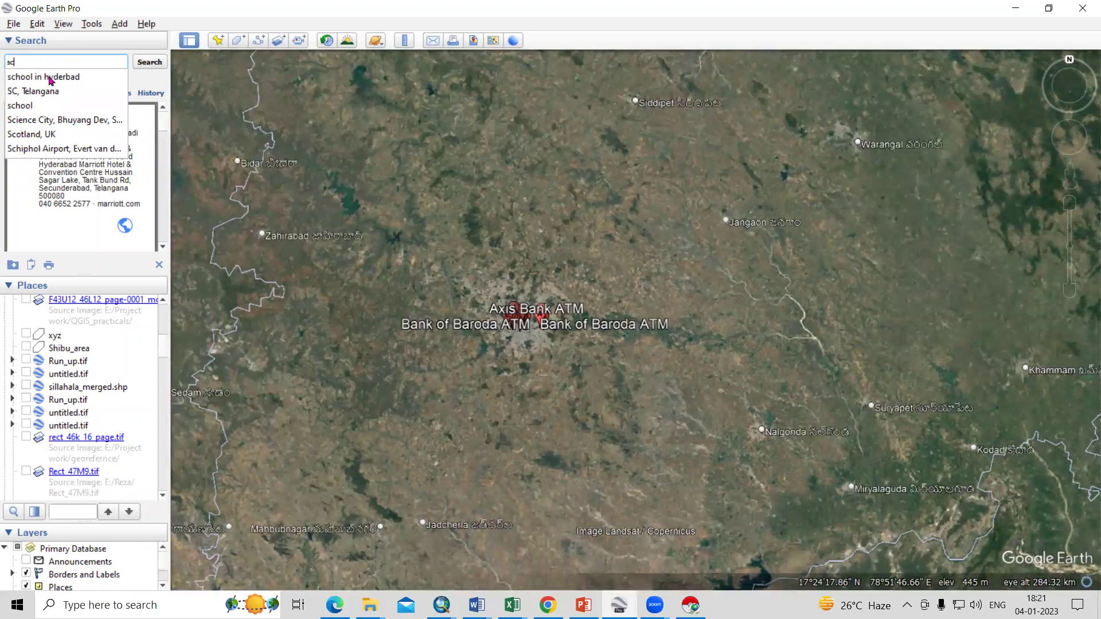
left_click(50, 78)
left_click(153, 64)
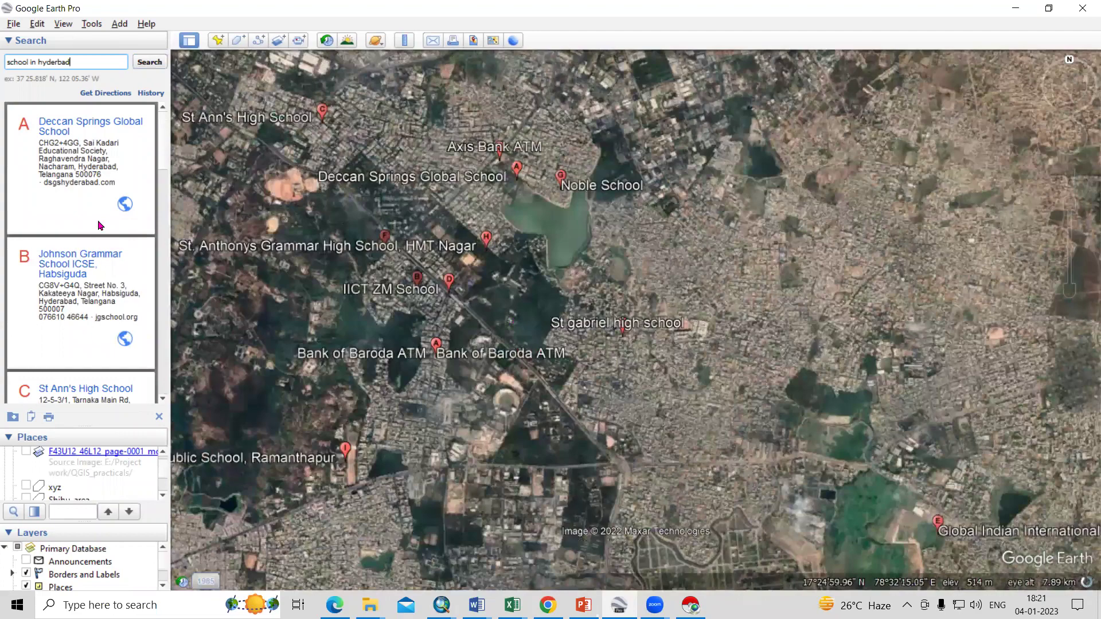
scroll(99, 225, "down", 5)
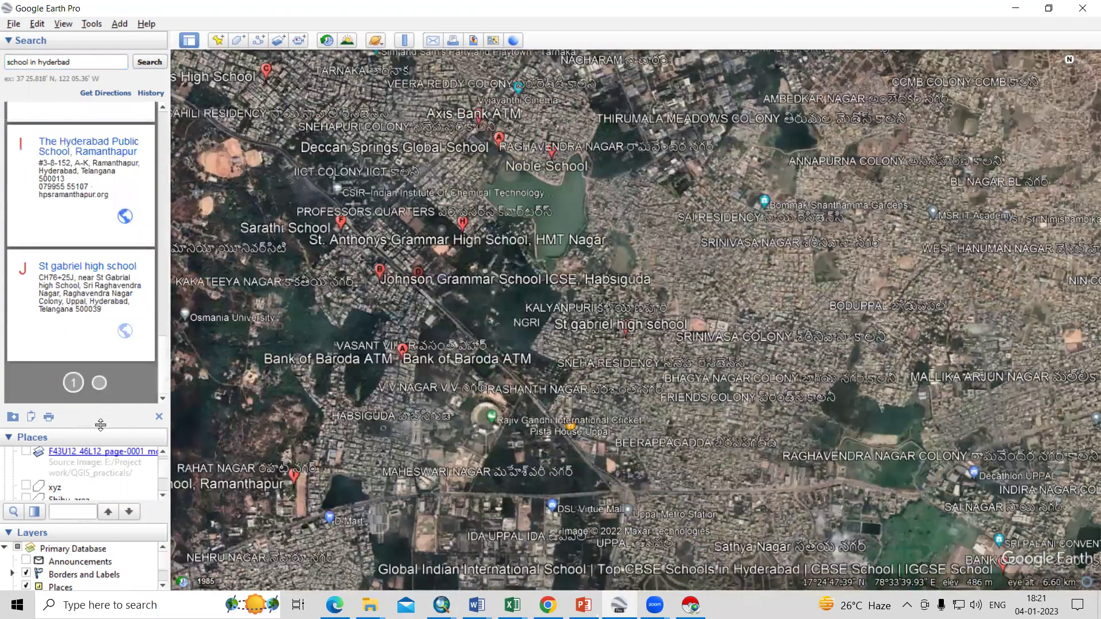
left_click_drag(104, 248, 96, 209)
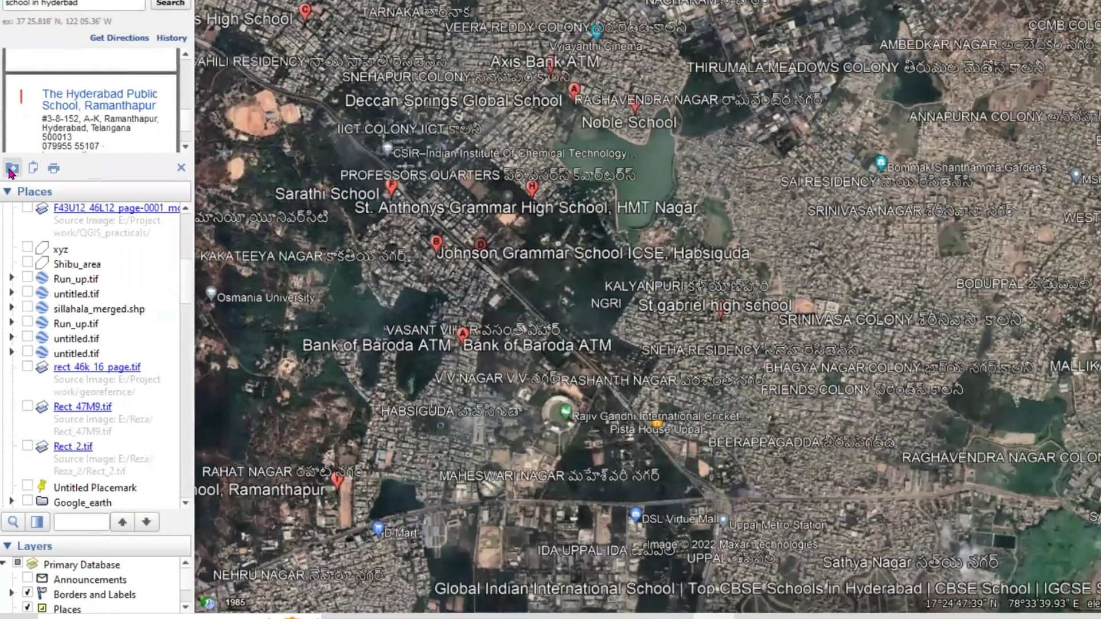
Locate and expand the 'school in hyderbad' folder in the Places panel
scroll(65, 328, "down", 15)
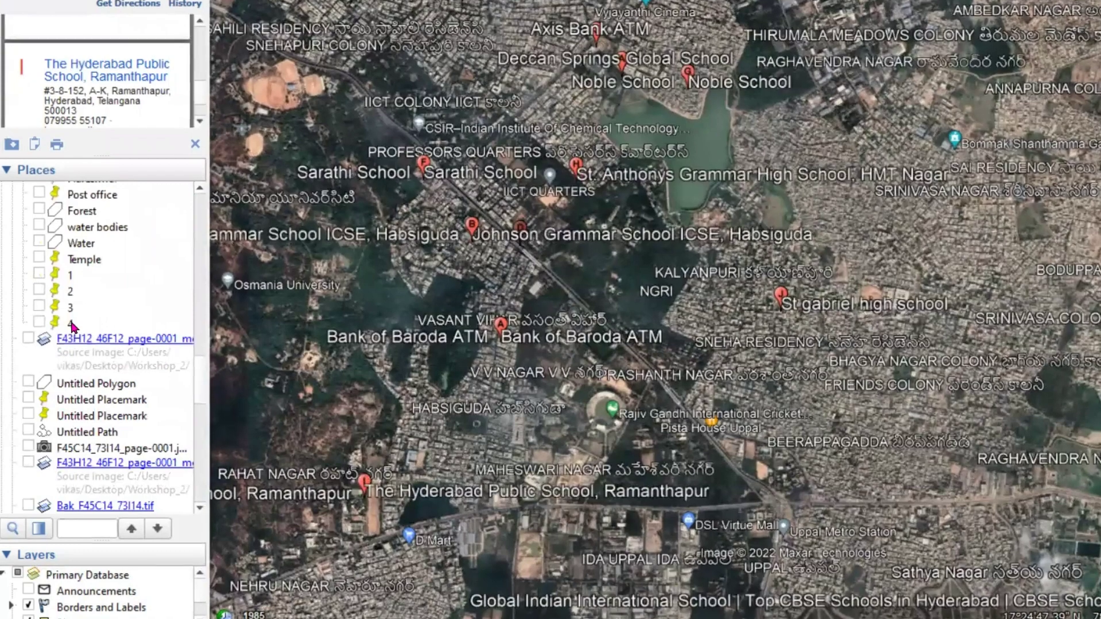
scroll(71, 327, "down", 10)
left_click(15, 502)
scroll(15, 502, "down", 1)
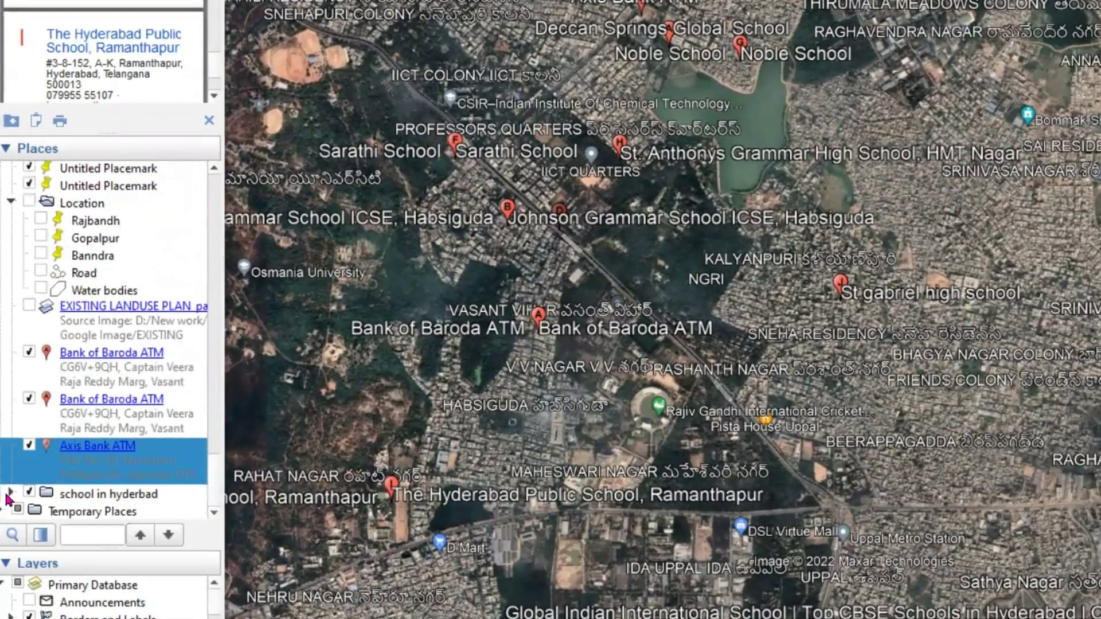
left_click(9, 493)
scroll(82, 319, "down", 10)
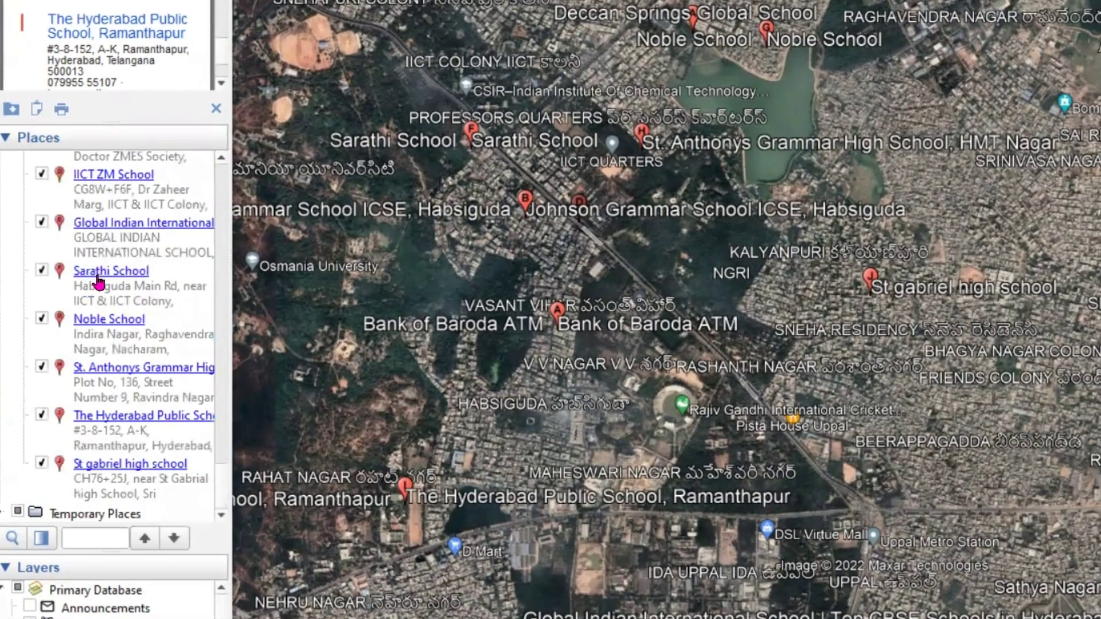
scroll(106, 261, "up", 5)
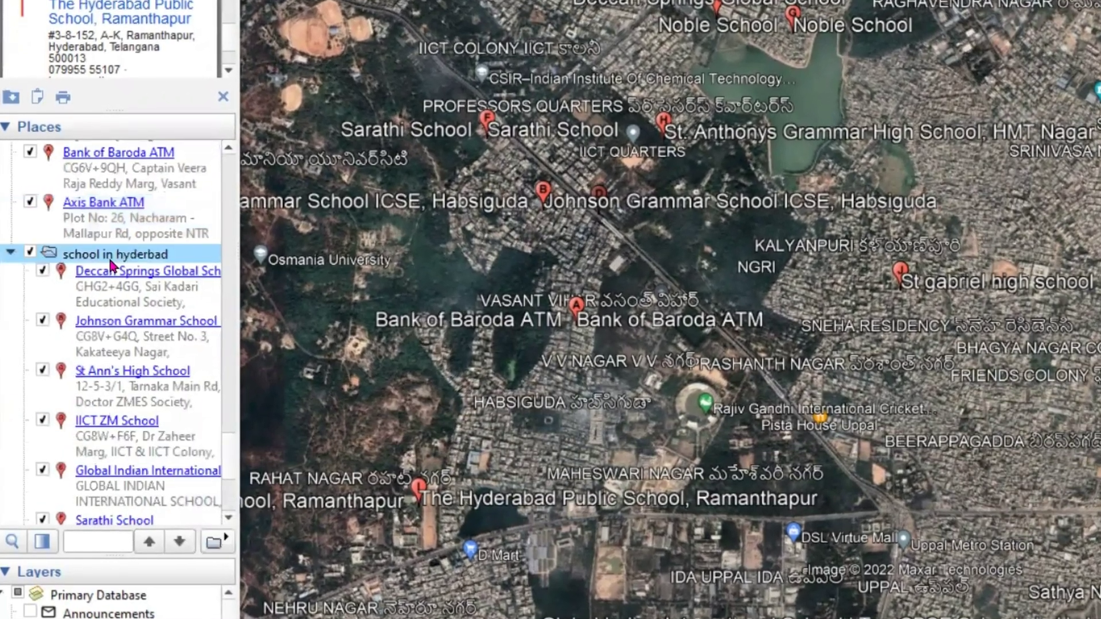
Save the 'school in hyderbad' folder as a KML file in D:\Video Lecture\POI
right_click(108, 256)
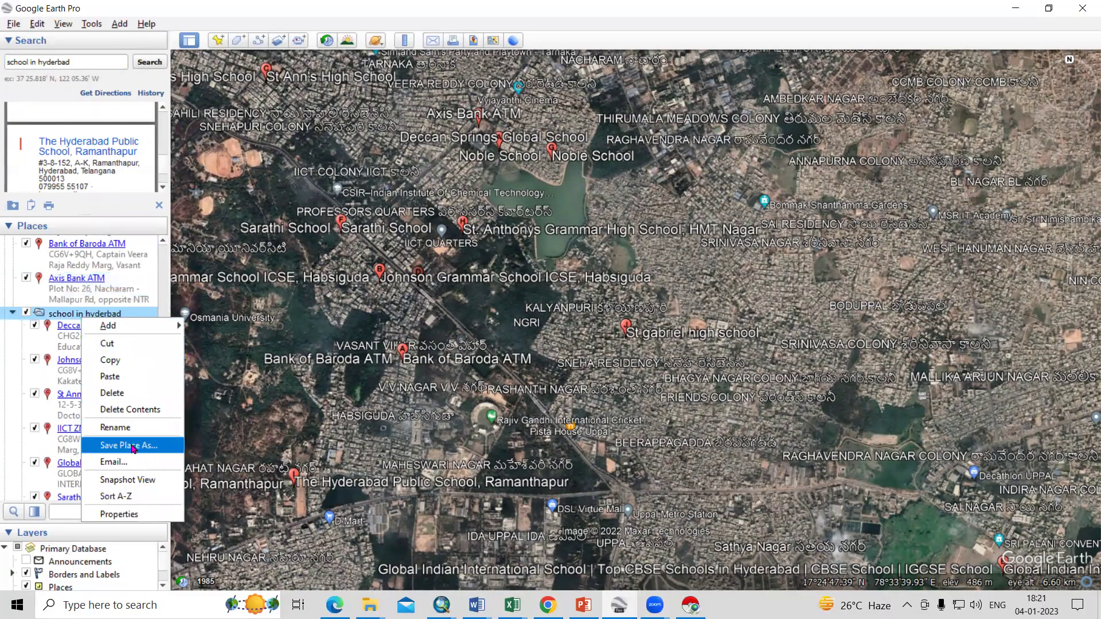
left_click(133, 445)
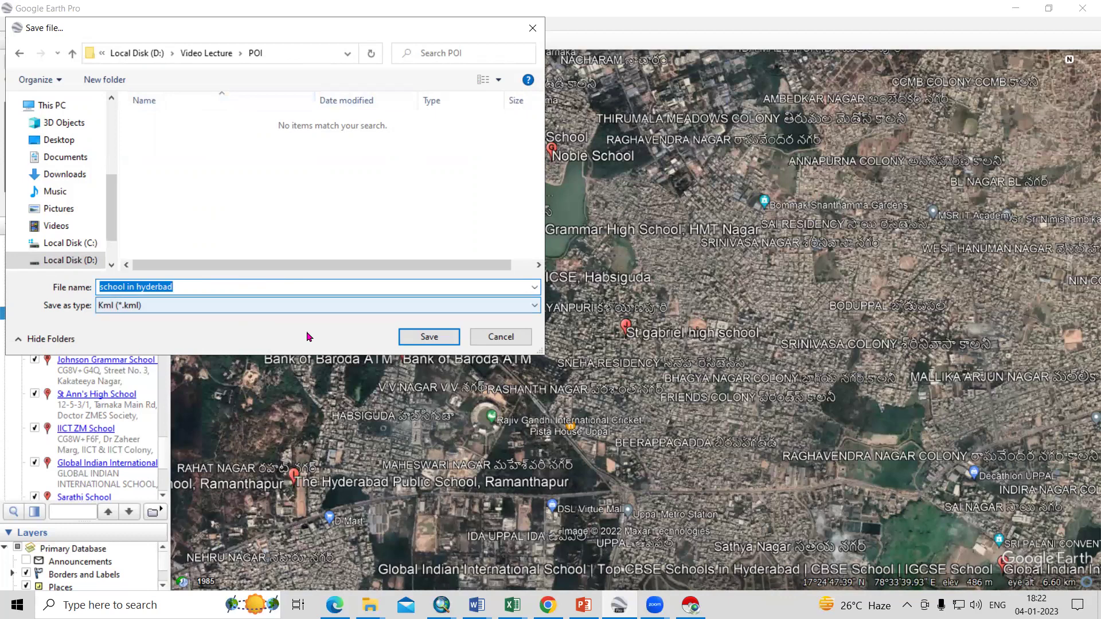
left_click(436, 338)
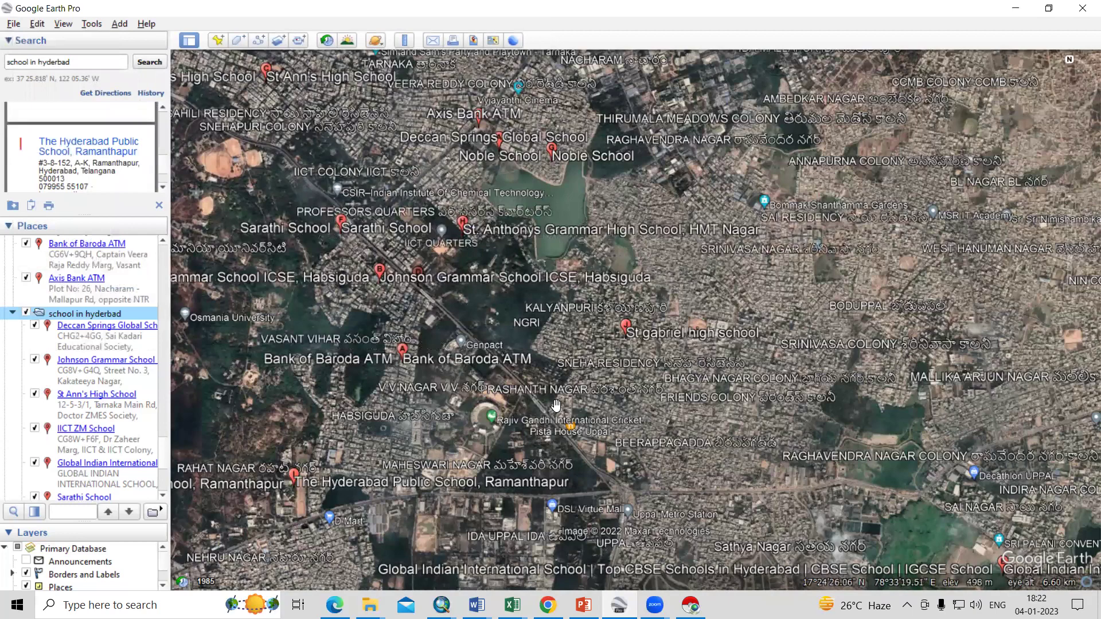
Return to the Chrome Google Maps tab of Hyderabad ATM results and zoom the map out slightly
left_click(550, 536)
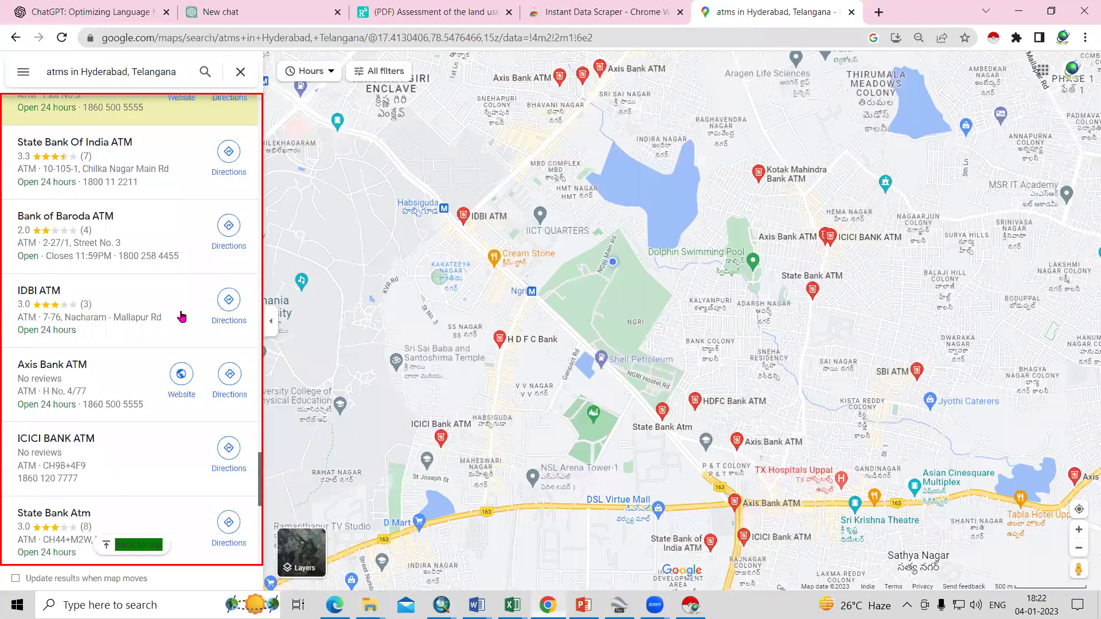
scroll(510, 231, "down", 2)
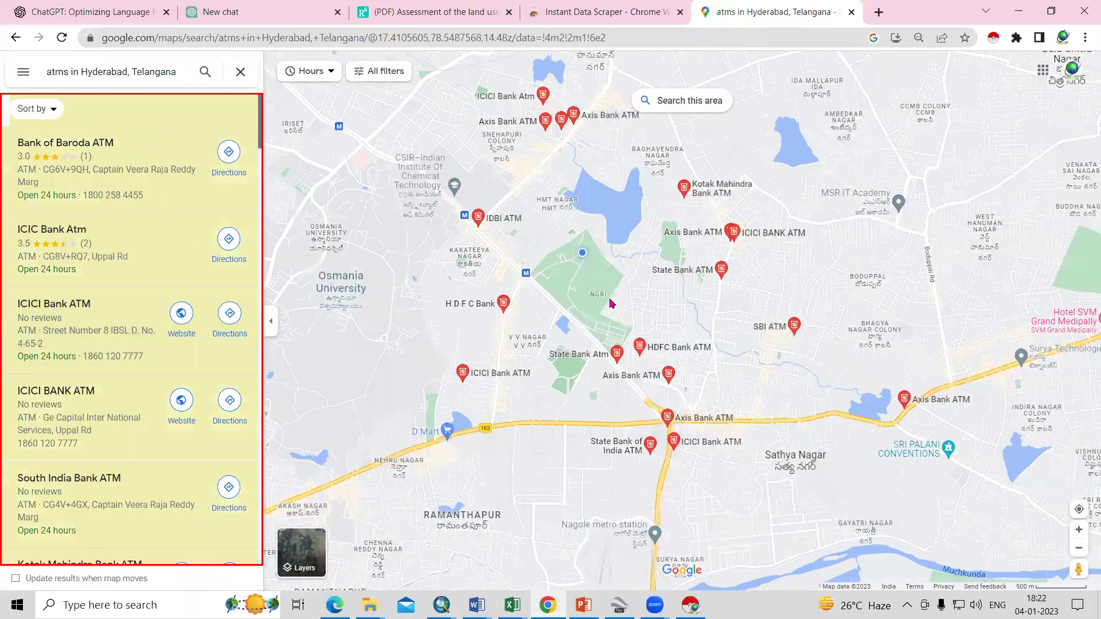